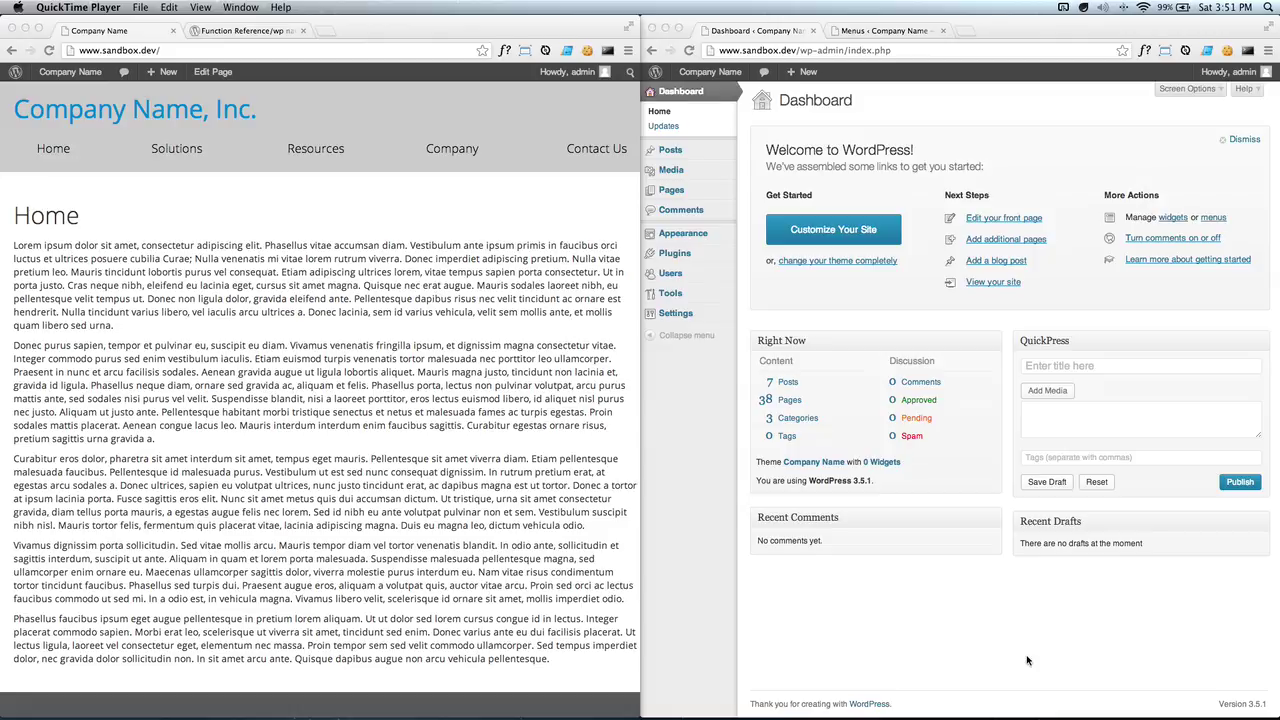
Compare the site's top navigation with the page hierarchy of the Primary Navigation menu in the WordPress admin
click(120, 420)
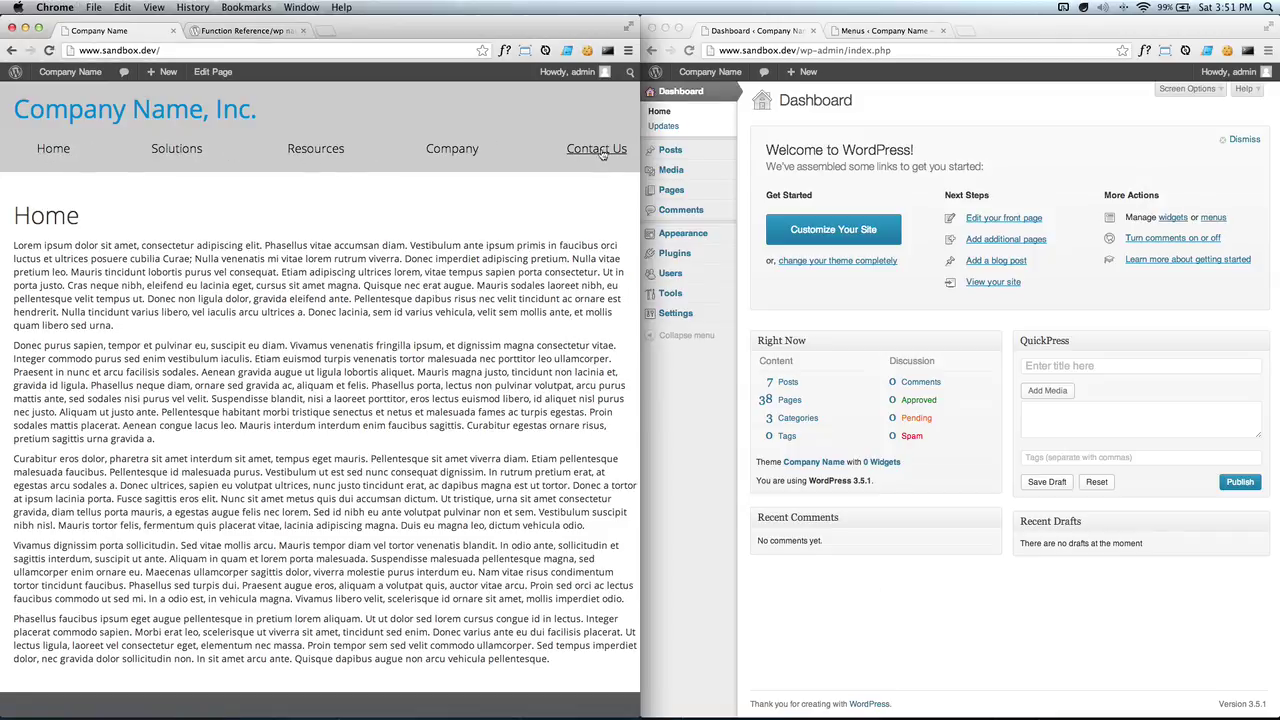
click(888, 30)
click(888, 30)
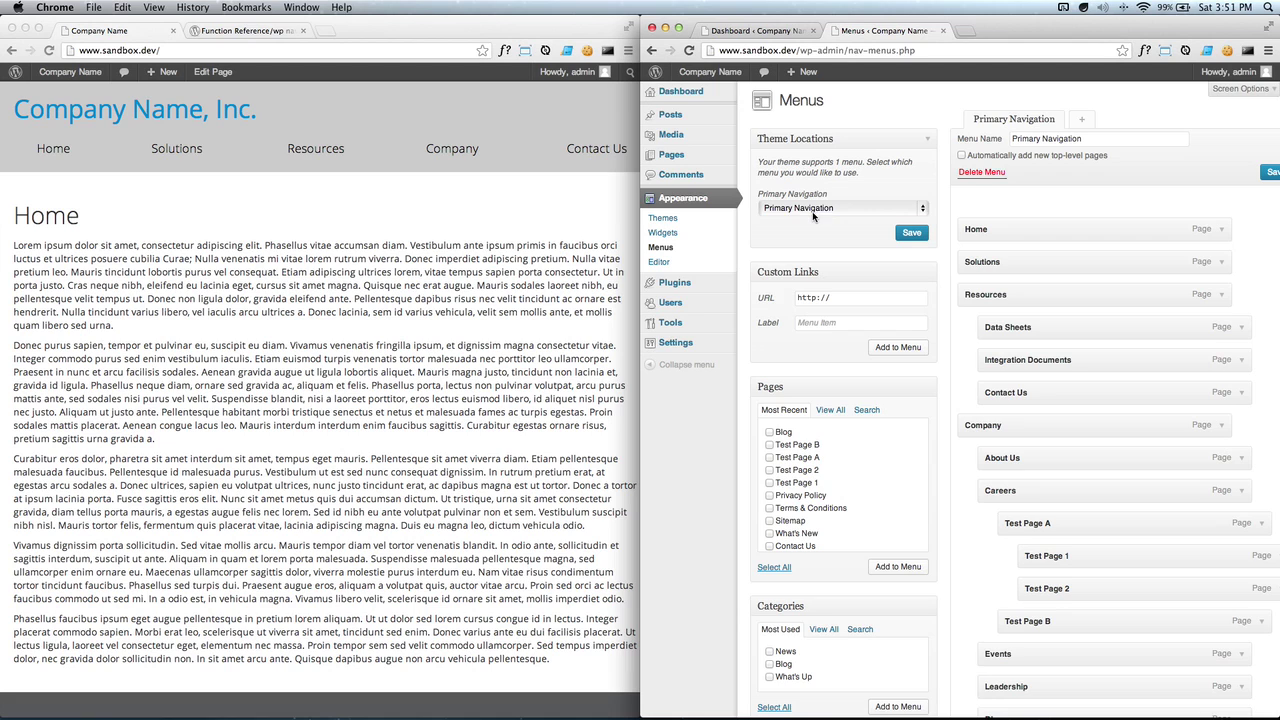
scroll(942, 215, down, 3)
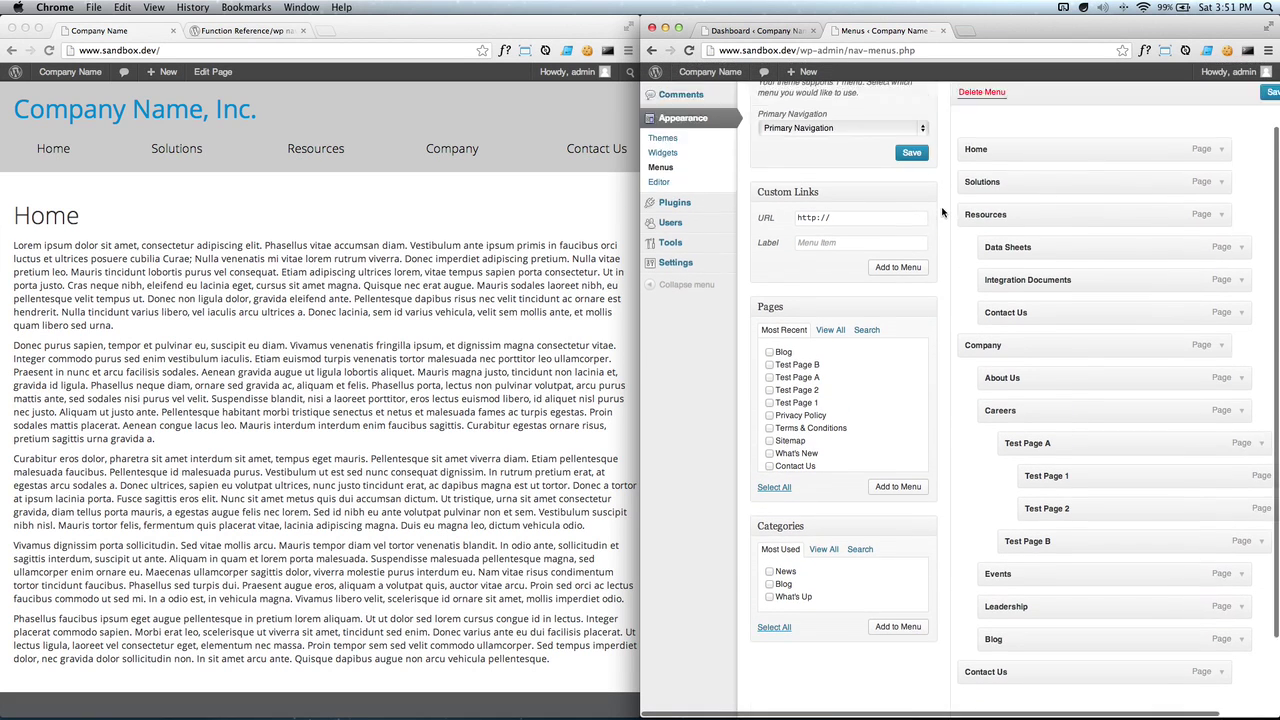
scroll(942, 212, up, 3)
click(334, 277)
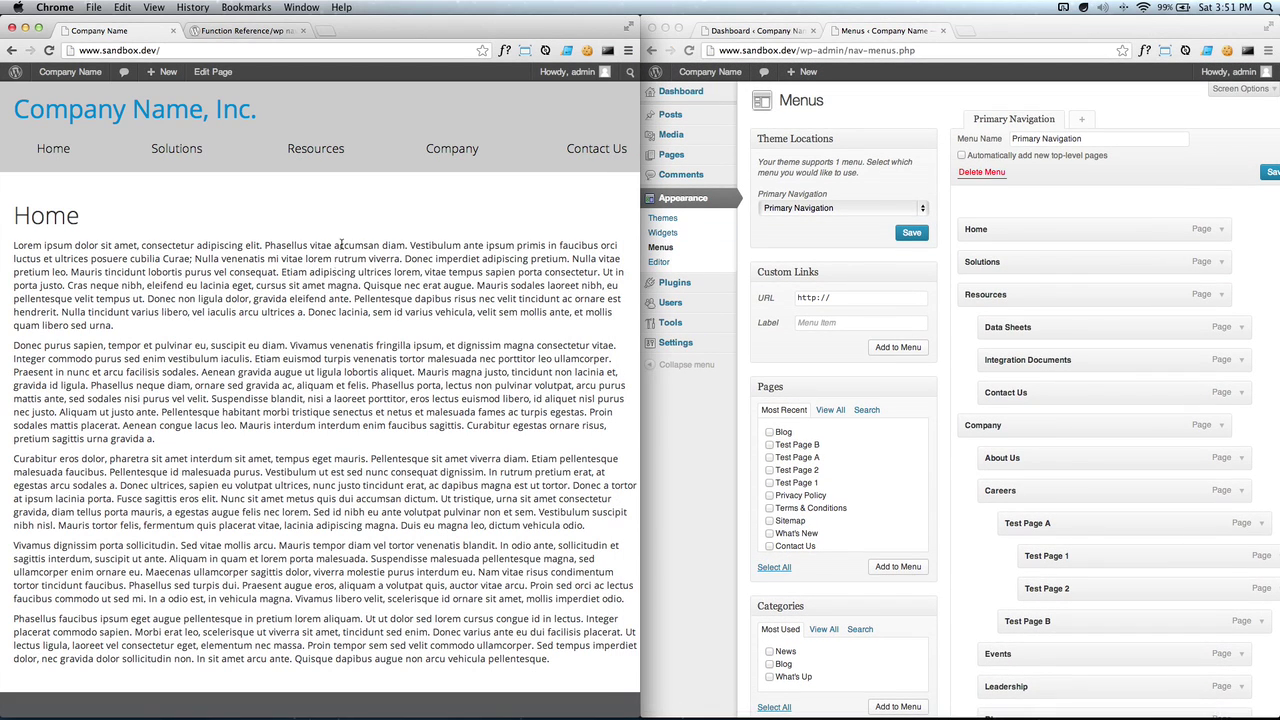
Open the site's Company page and review the subpages nested under Company in the Primary Navigation menu
click(442, 150)
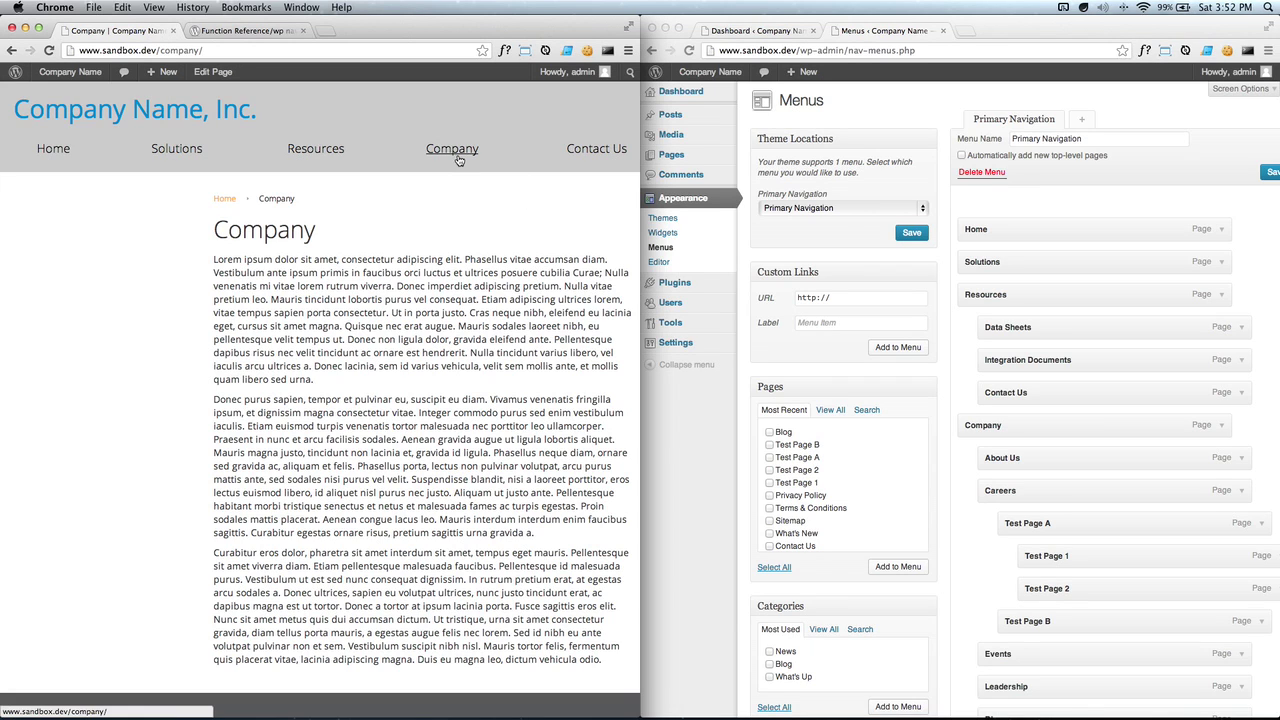
click(957, 491)
scroll(957, 491, down, 3)
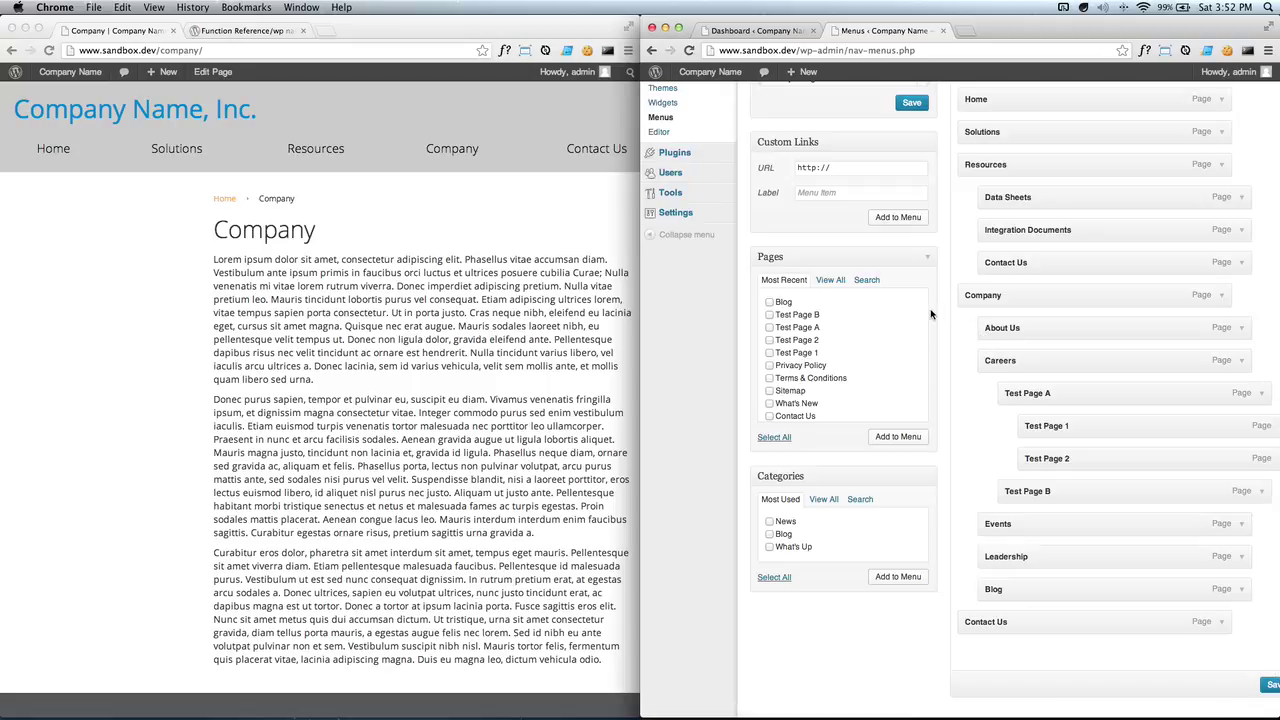
scroll(946, 314, up, 3)
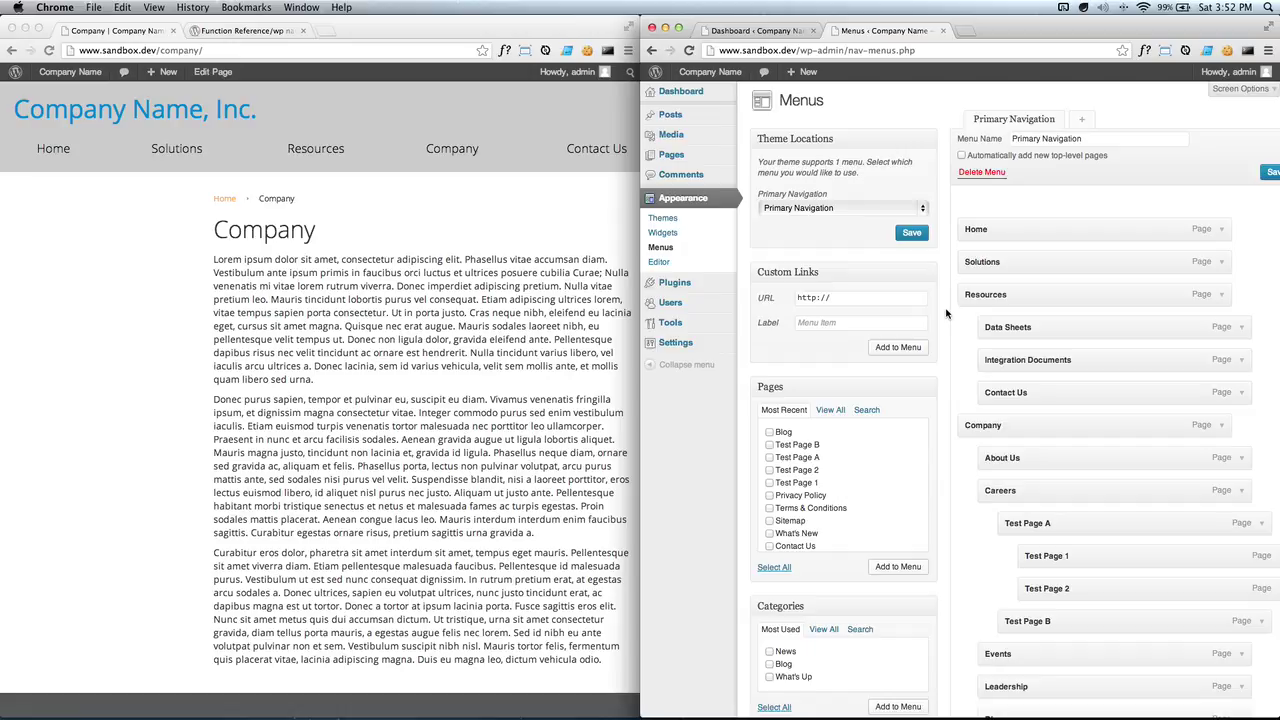
Open the plugin upload page in the WordPress admin for installing a plugin from a zip file
click(760, 31)
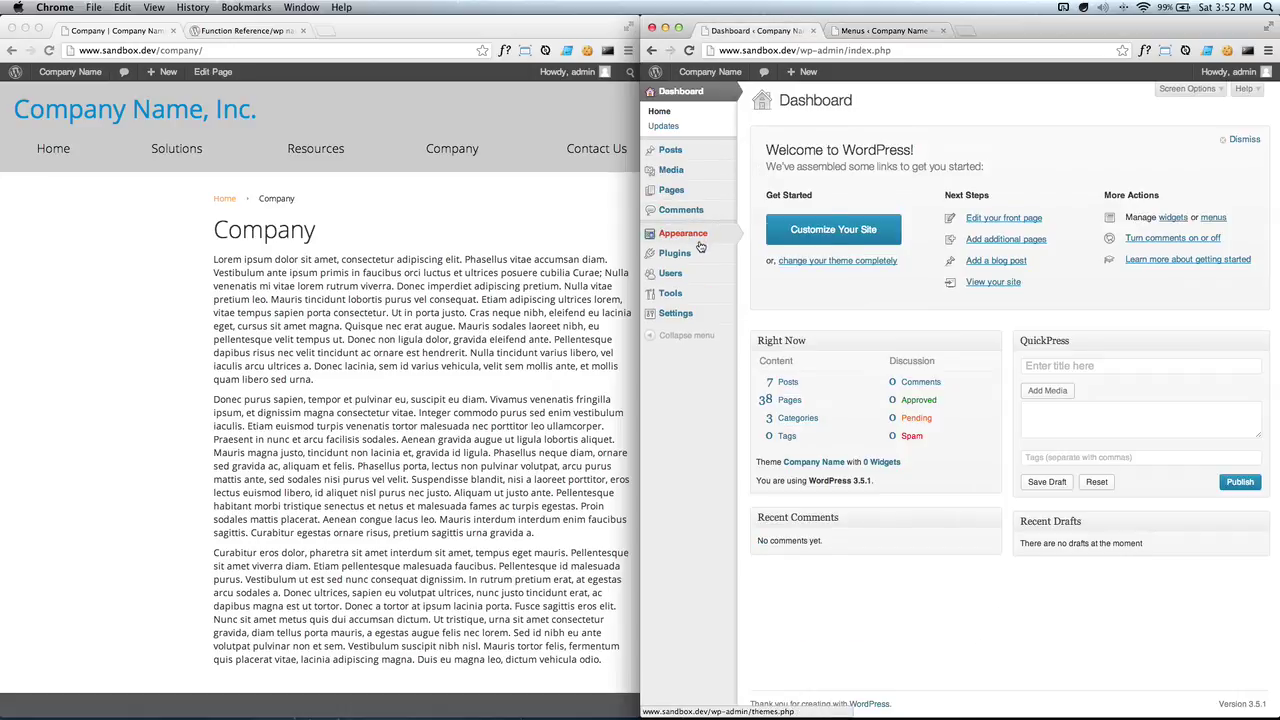
mouse_move(702, 244)
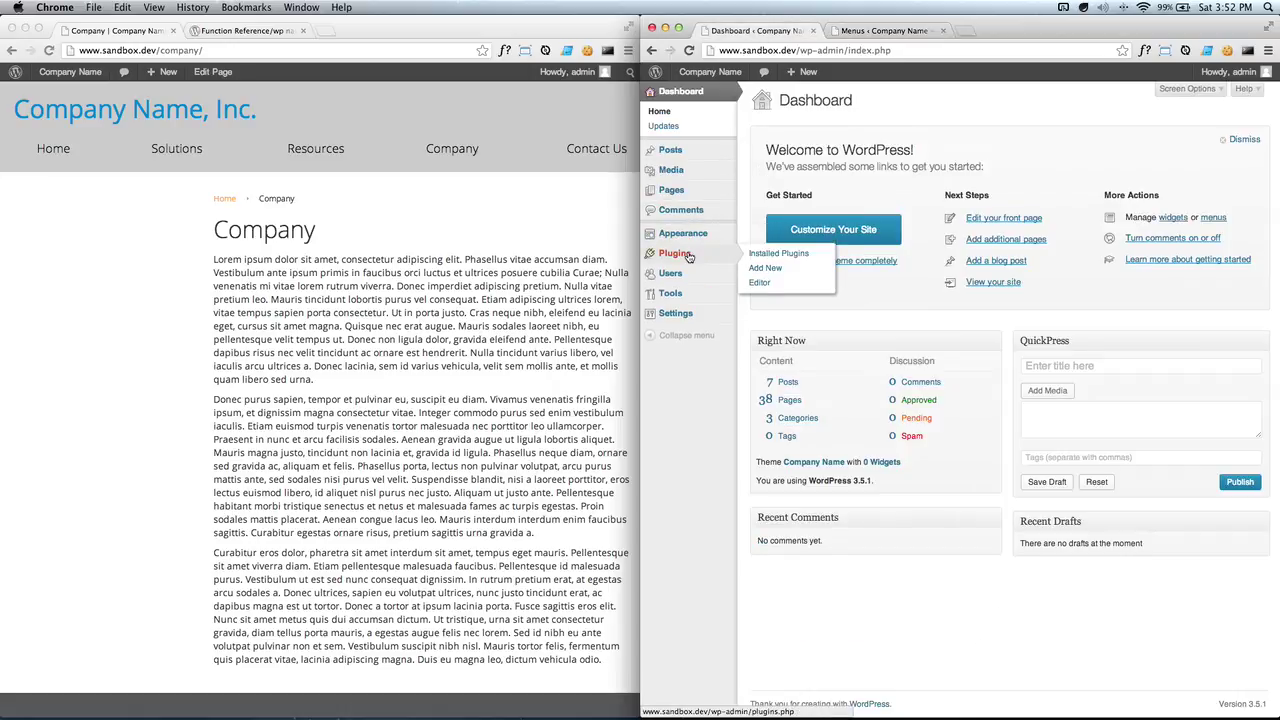
click(689, 257)
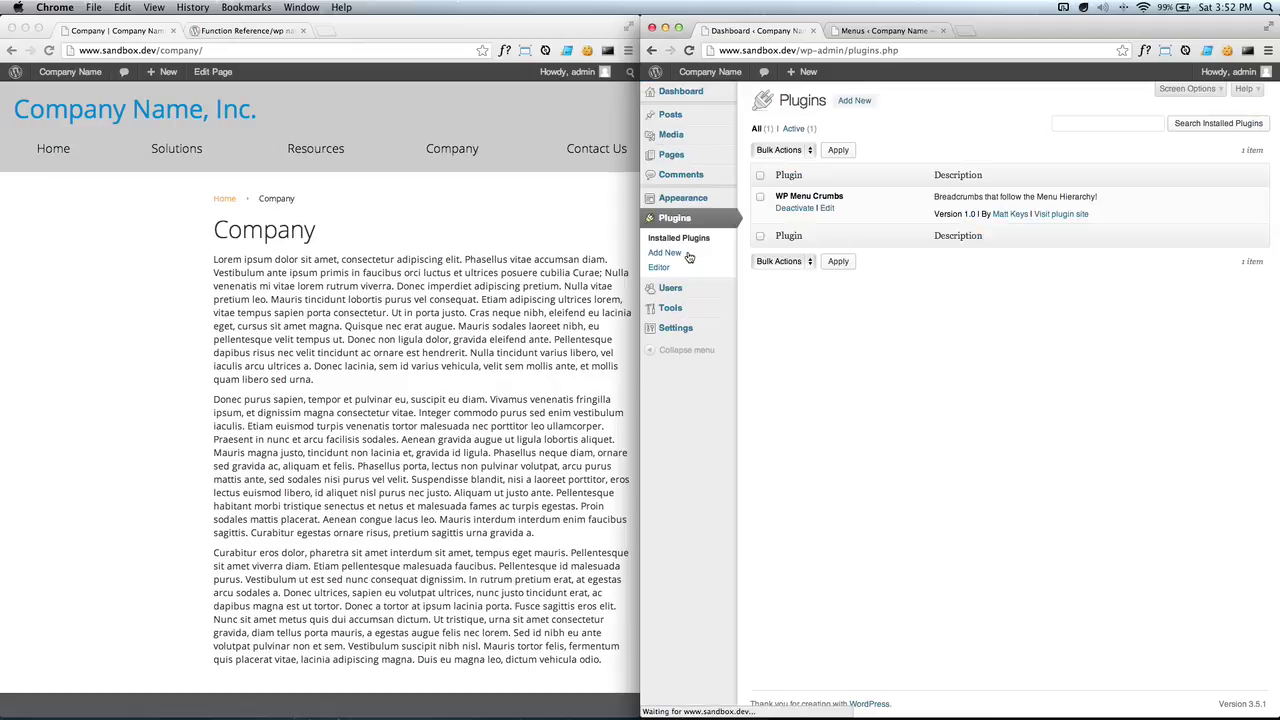
click(860, 103)
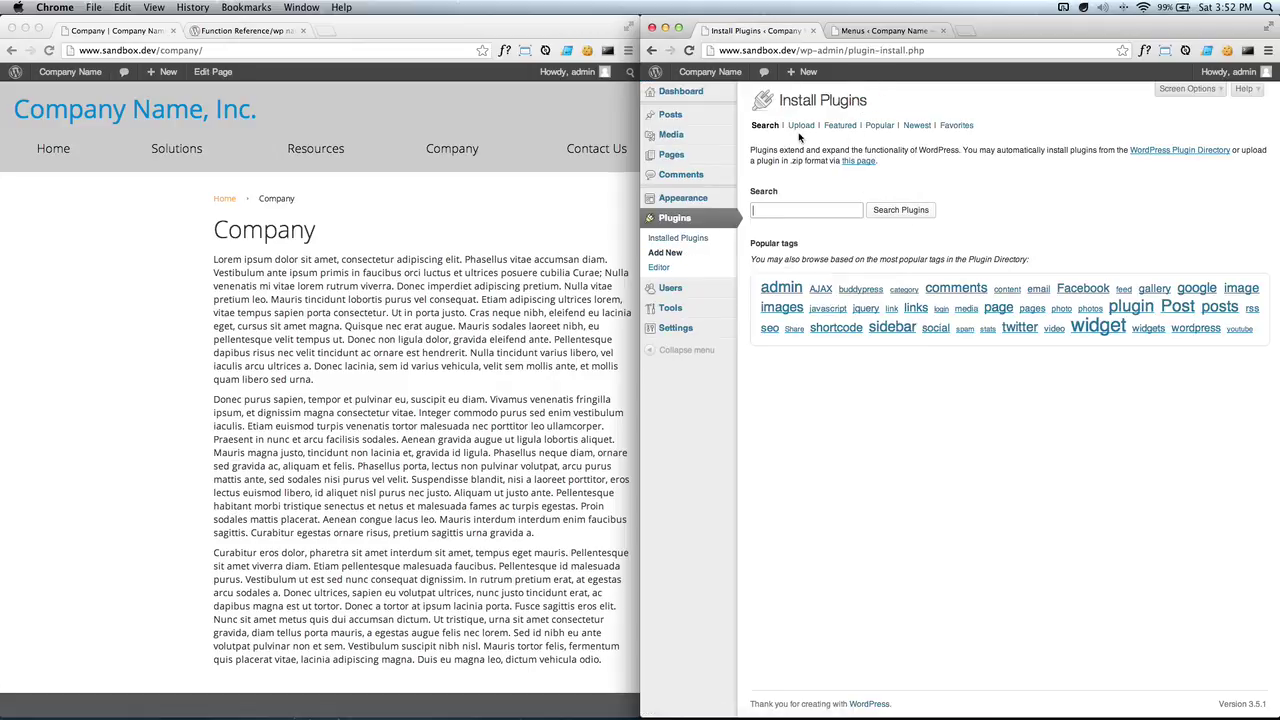
click(798, 130)
Install the plugin from wp_nav_plus_2.2.zip on the Desktop and activate it
click(788, 198)
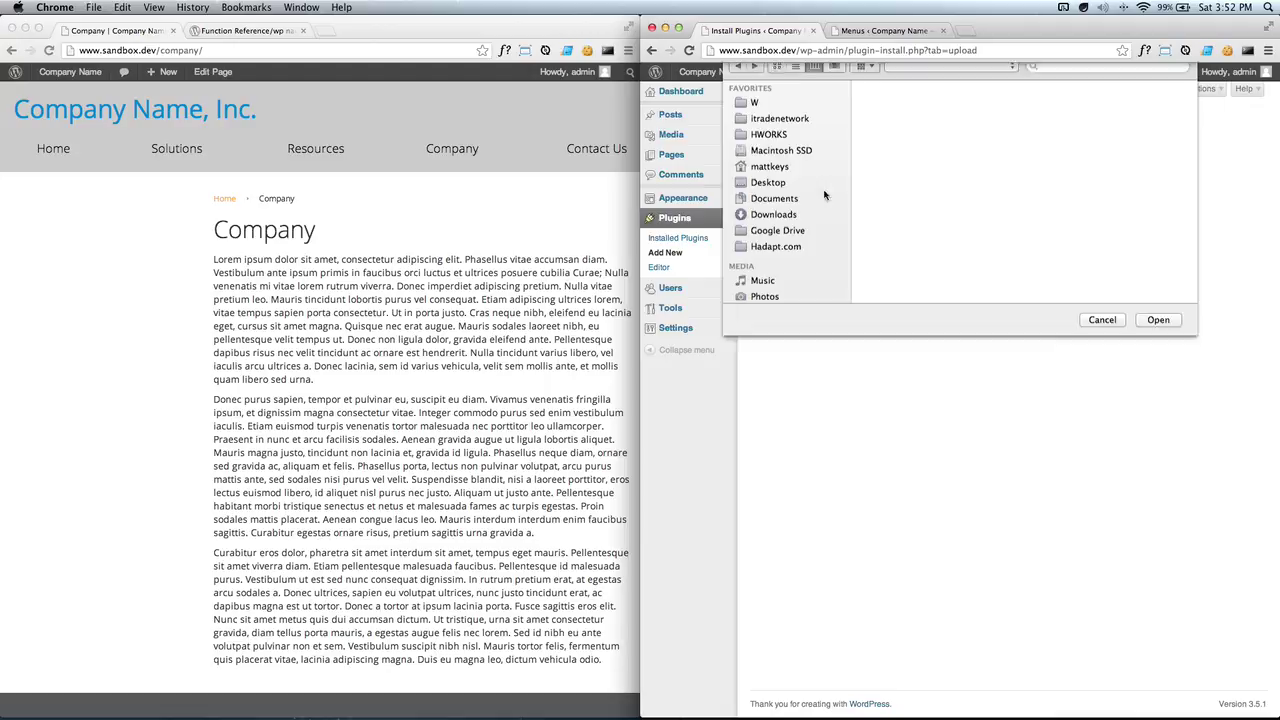
click(907, 111)
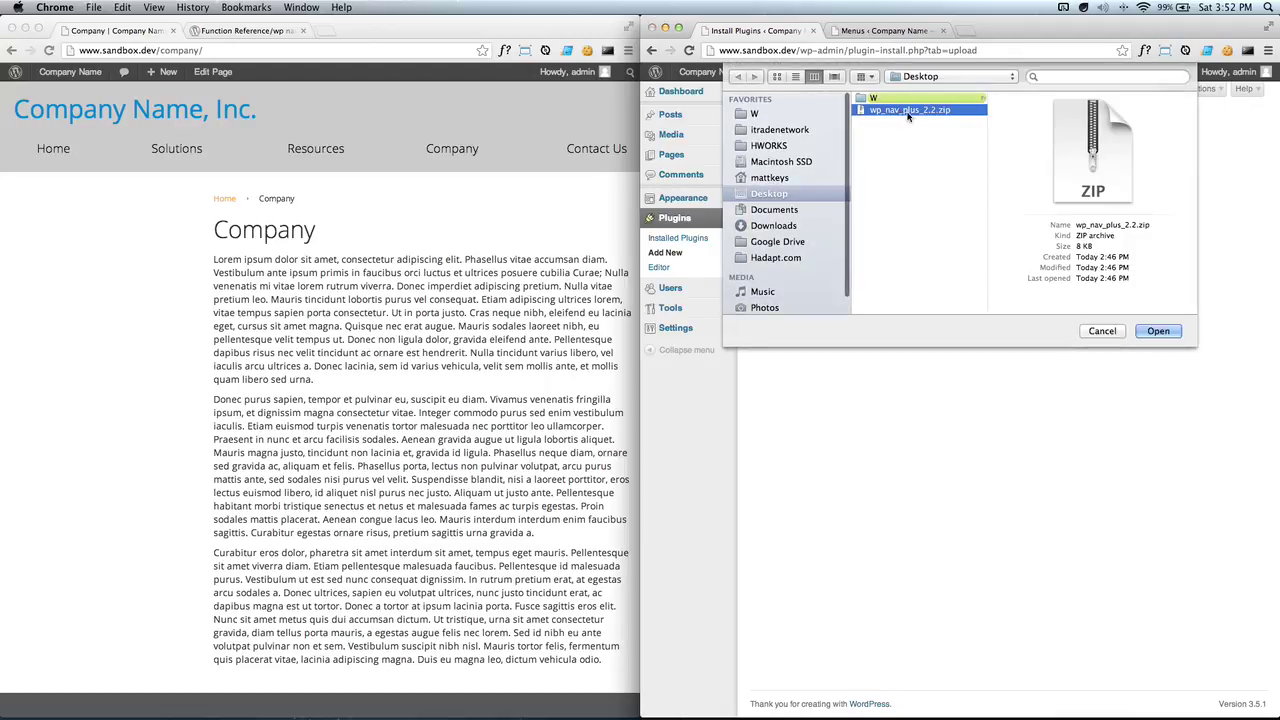
click(1158, 331)
click(938, 200)
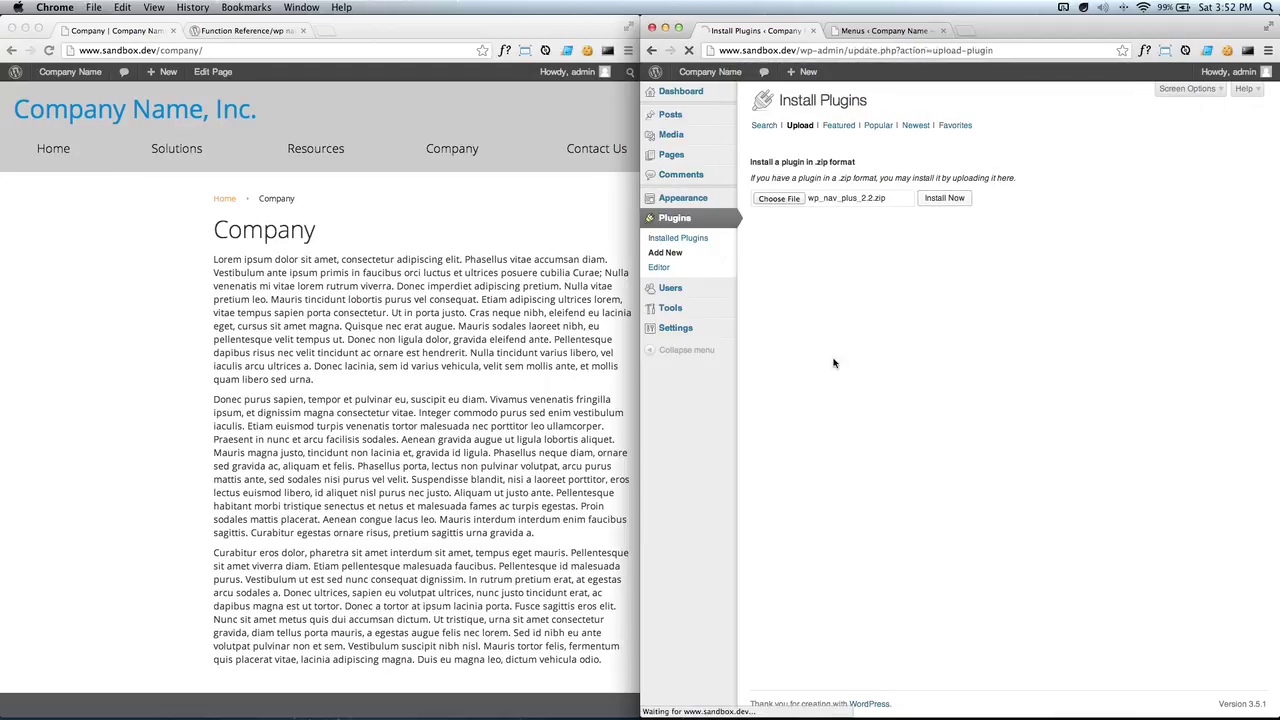
click(782, 181)
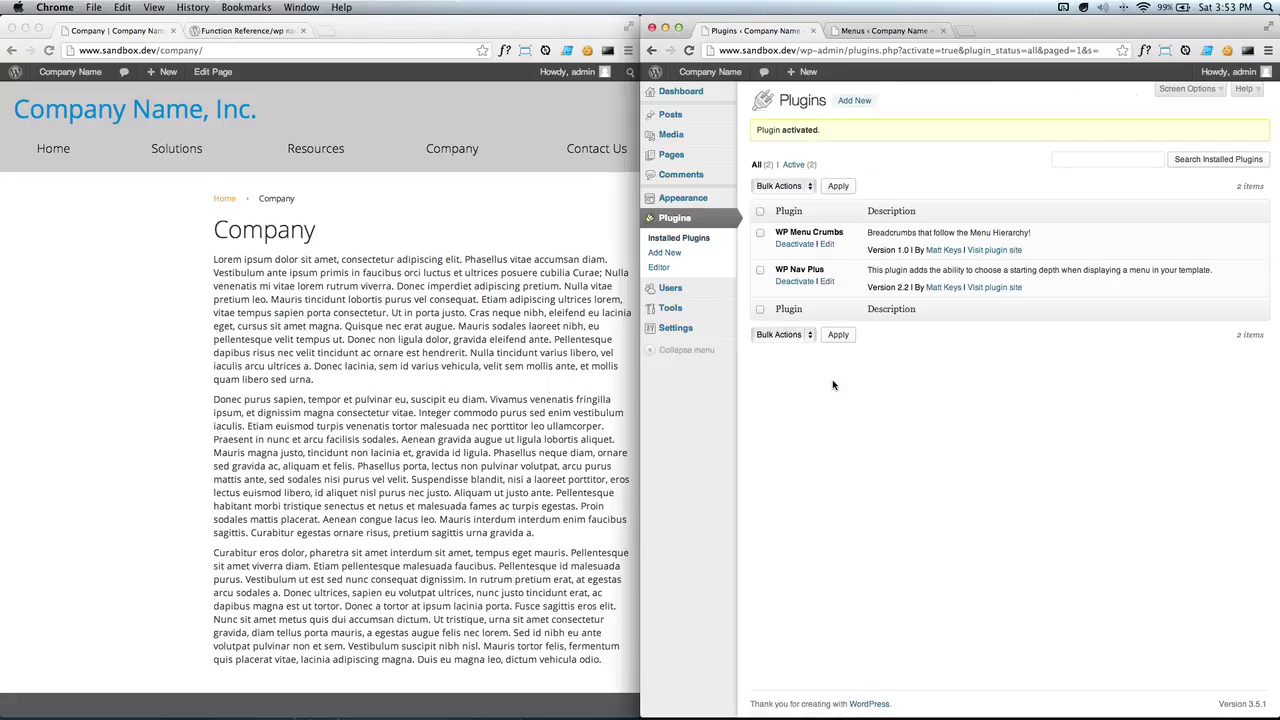
Add the WP Nav Plus widget to the Primary Sidebar widget area
mouse_move(710, 198)
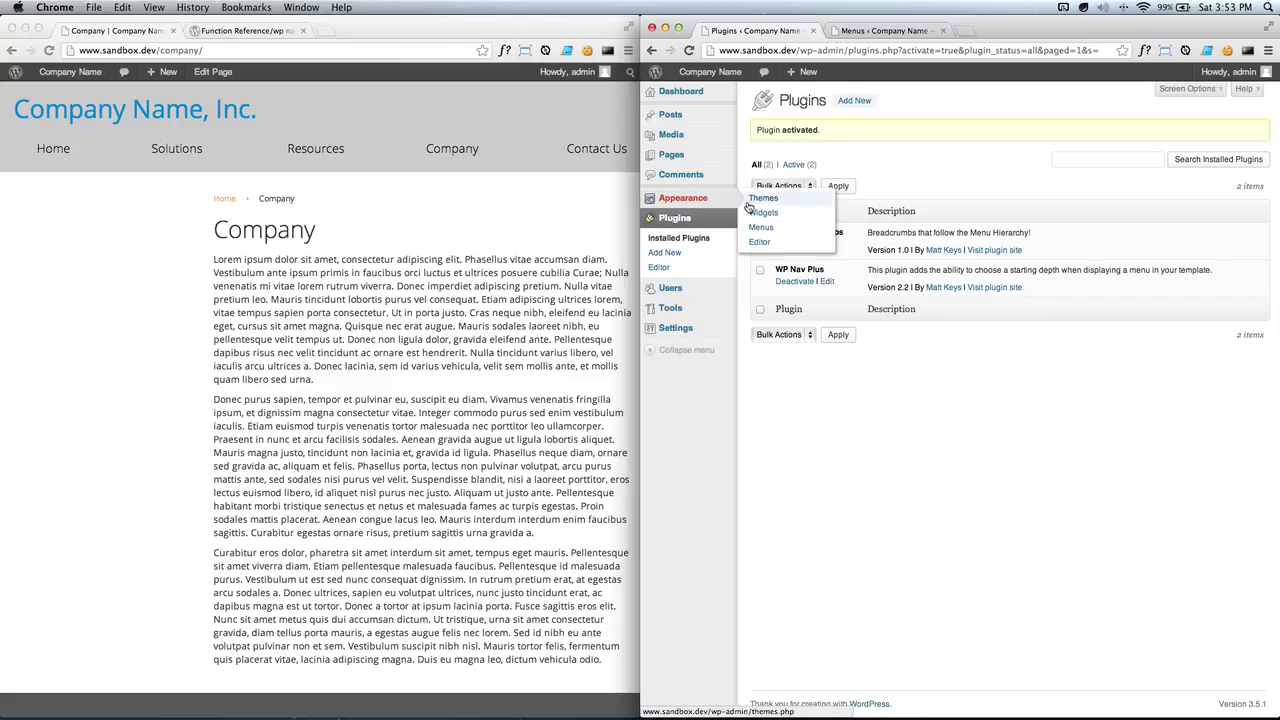
click(763, 213)
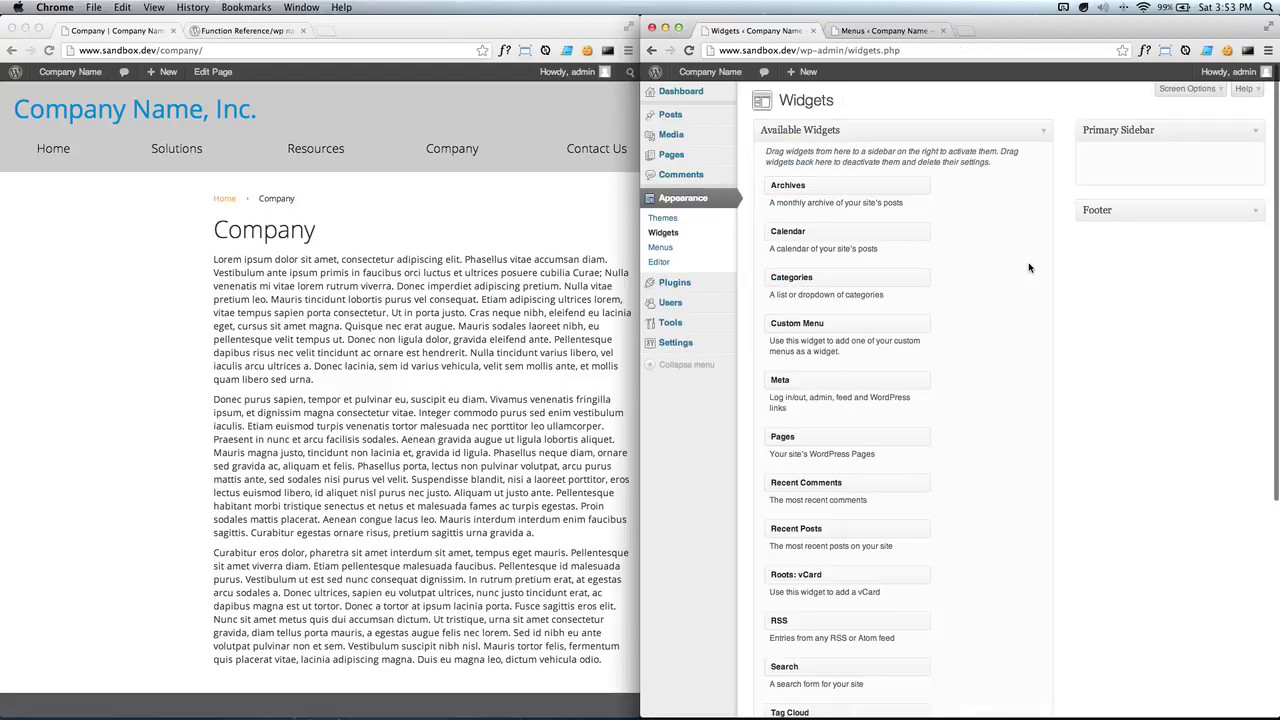
scroll(1030, 267, down, 3)
scroll(1030, 267, down, 4)
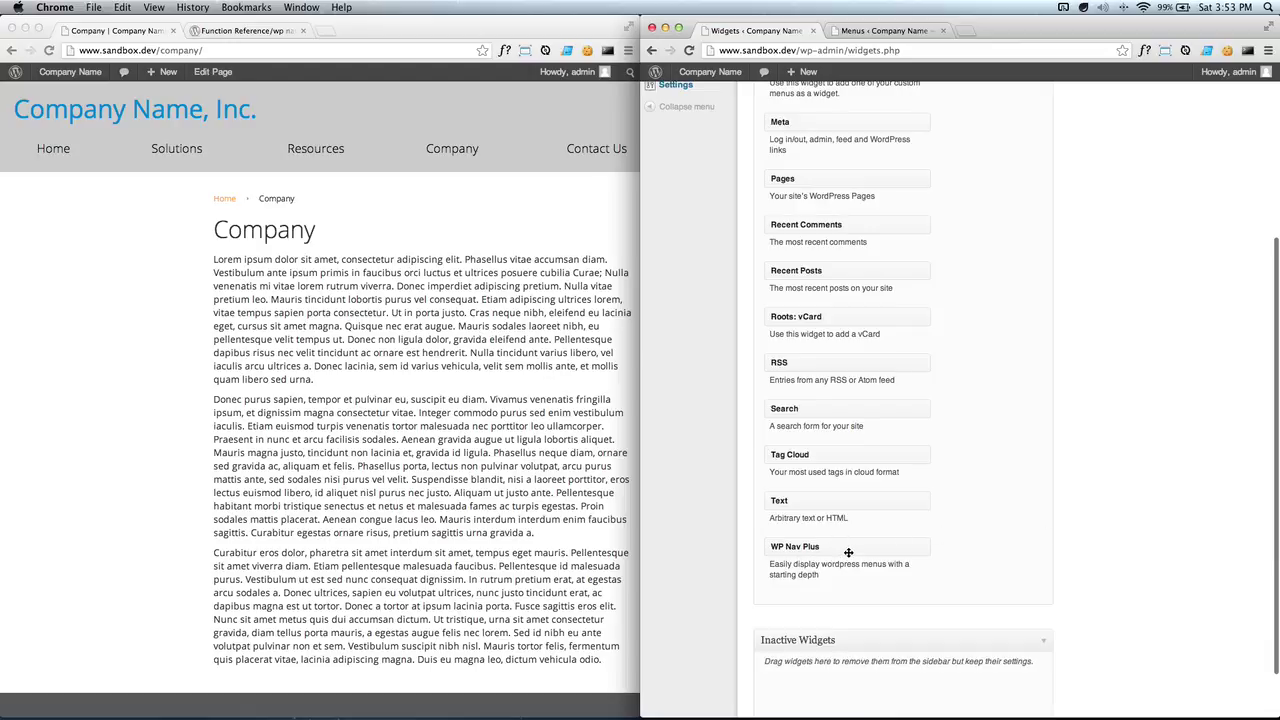
drag(845, 553, 1163, 135)
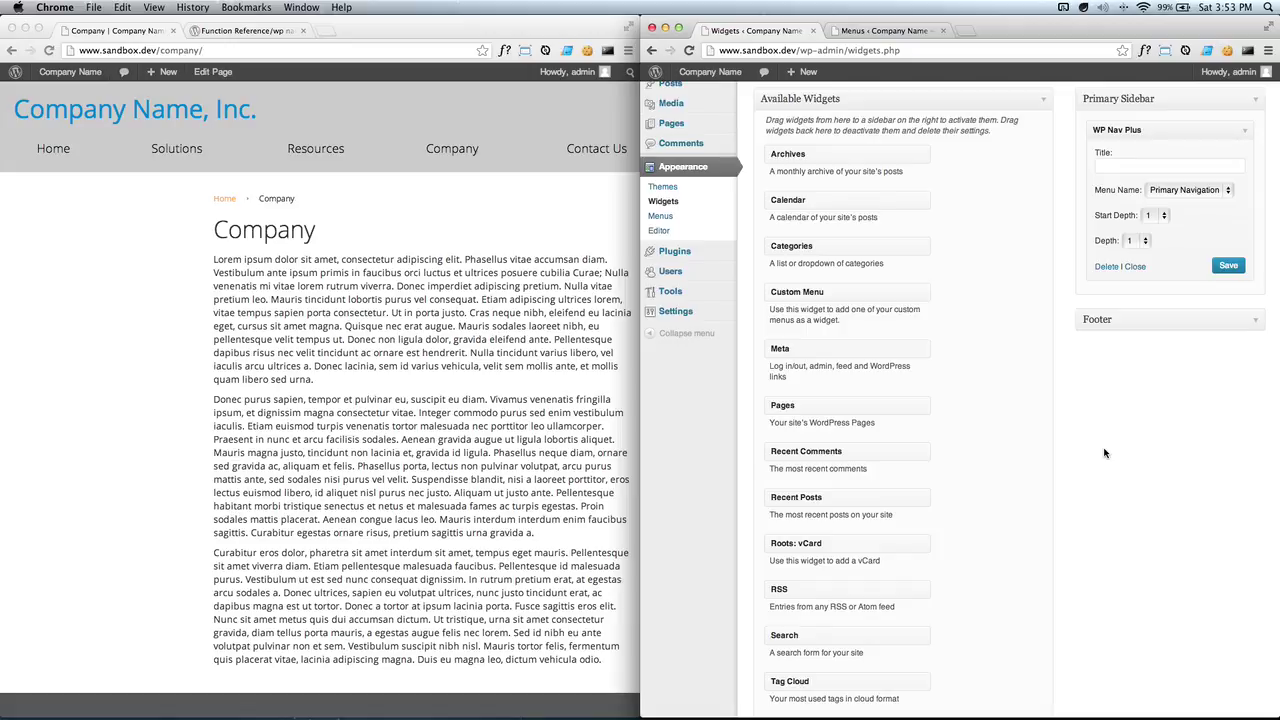
Reload the Company page and compare its sidebar links with the Company branch of the Primary Navigation menu
click(508, 350)
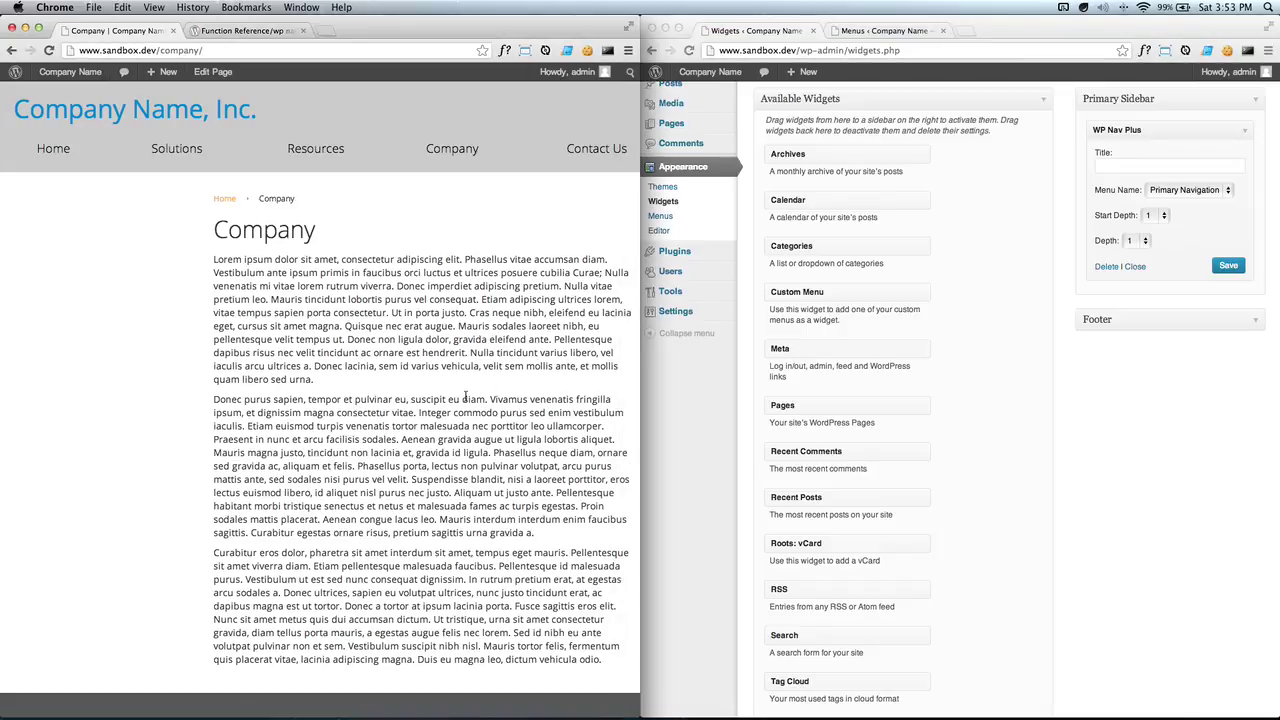
key(super+r)
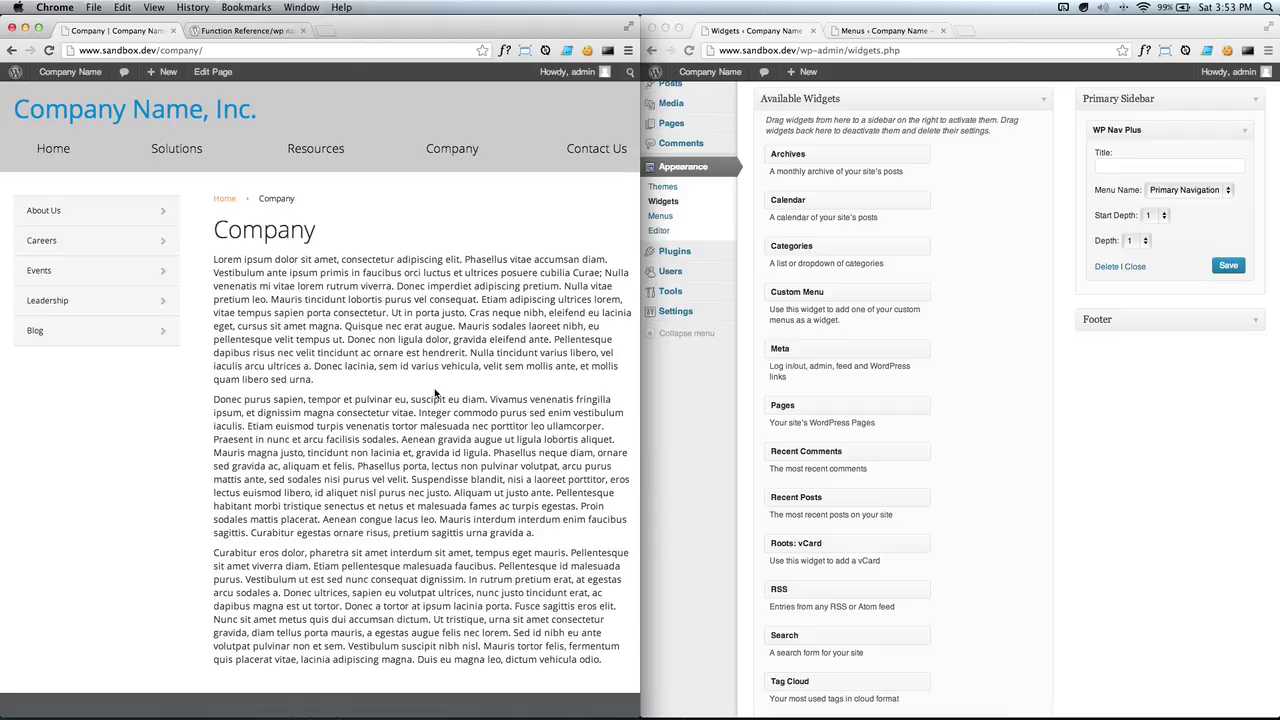
click(855, 31)
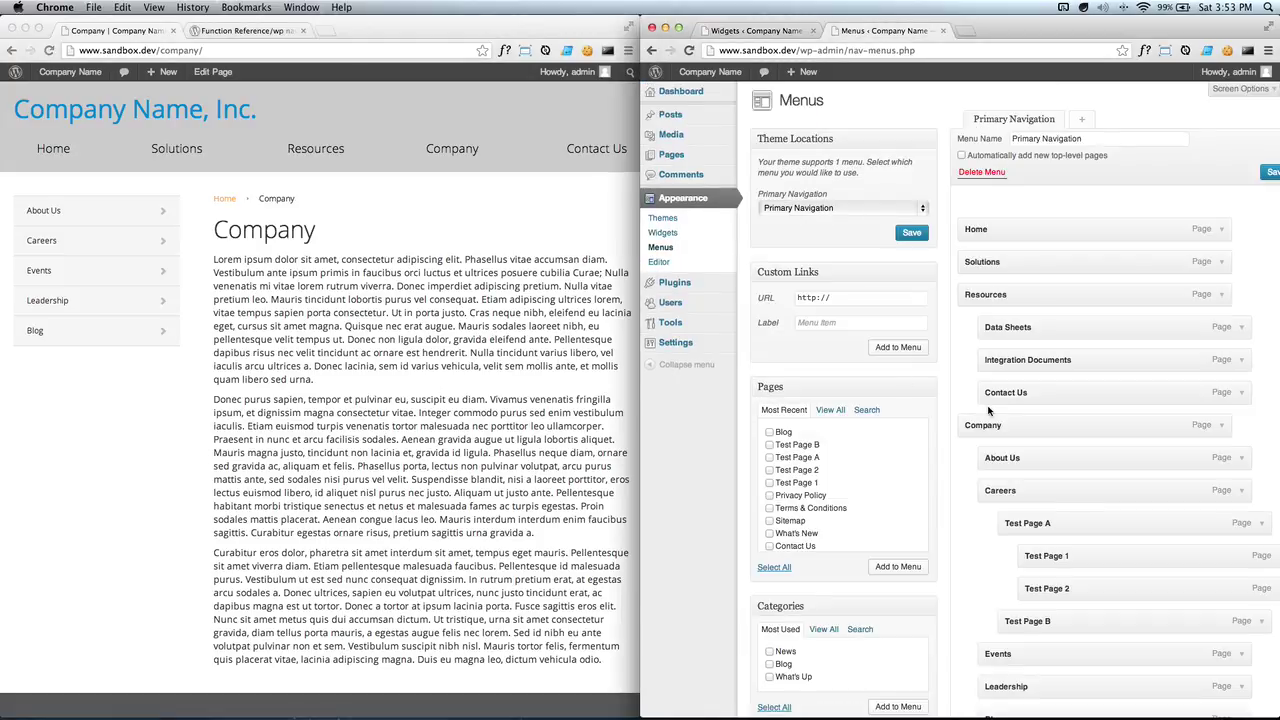
scroll(988, 410, down, 3)
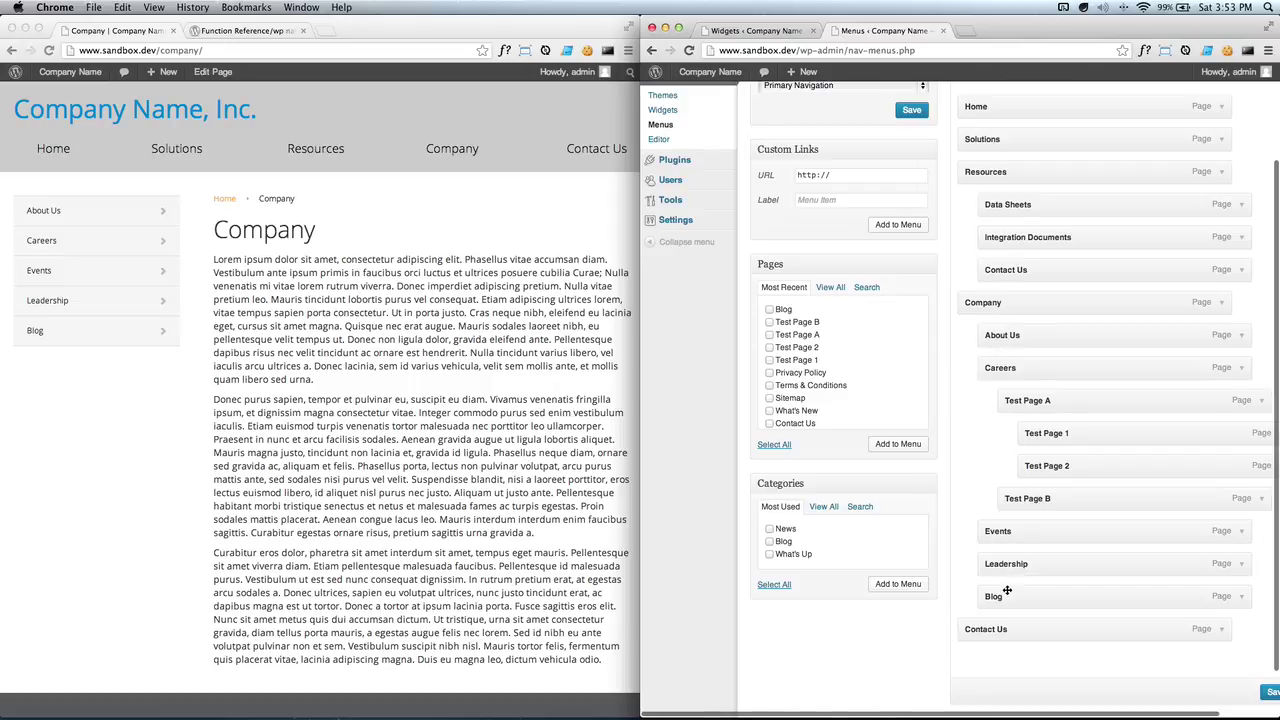
click(118, 445)
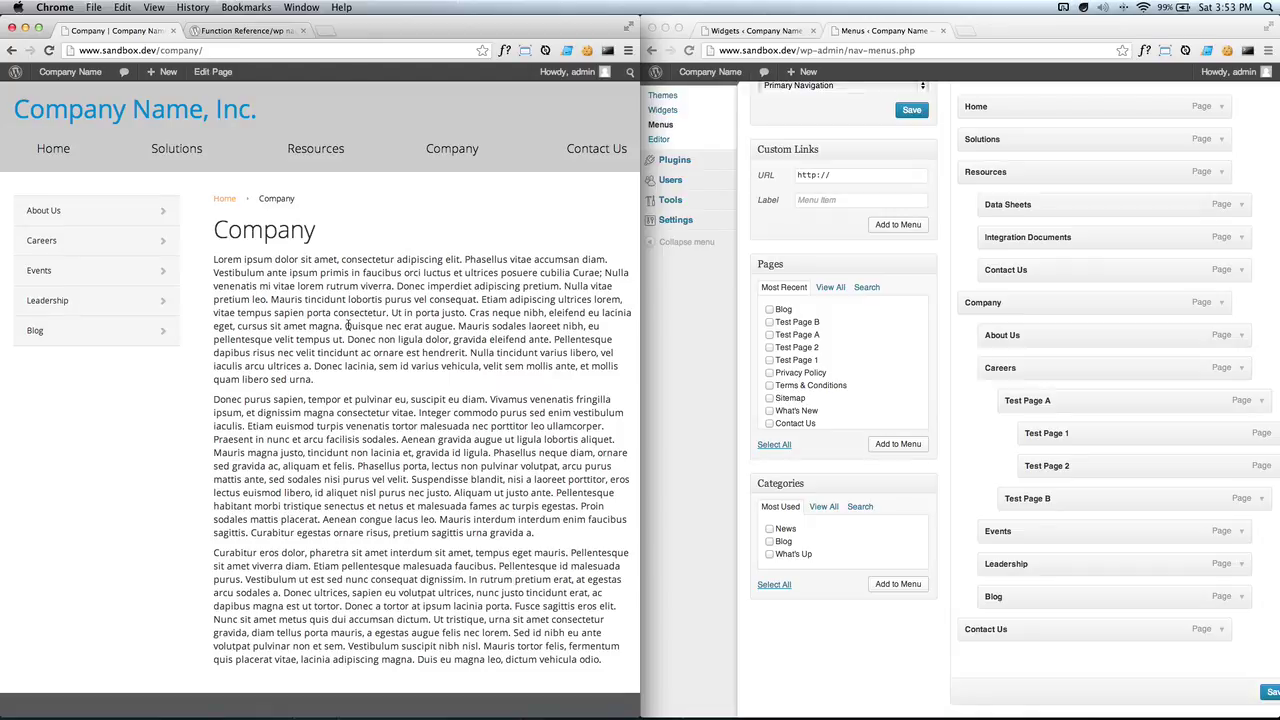
click(703, 422)
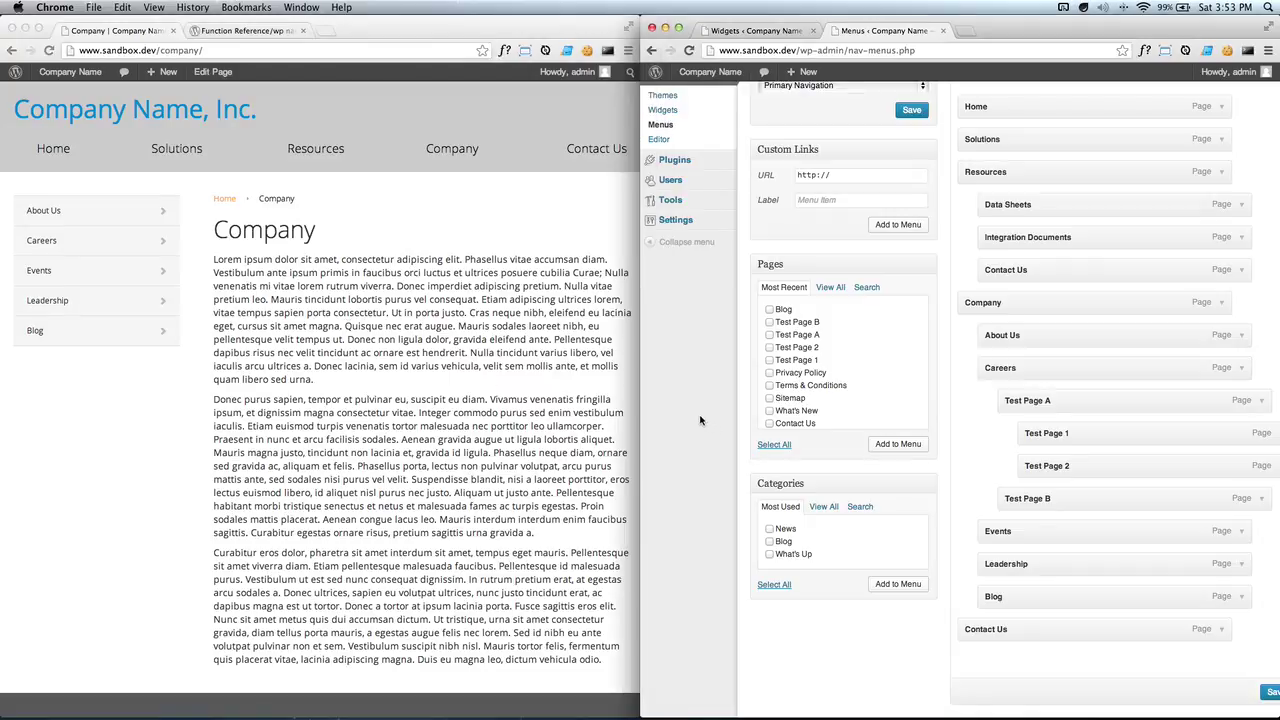
Enter "Side Menu" as the title of the WP Nav Plus widget in the Primary Sidebar
click(776, 36)
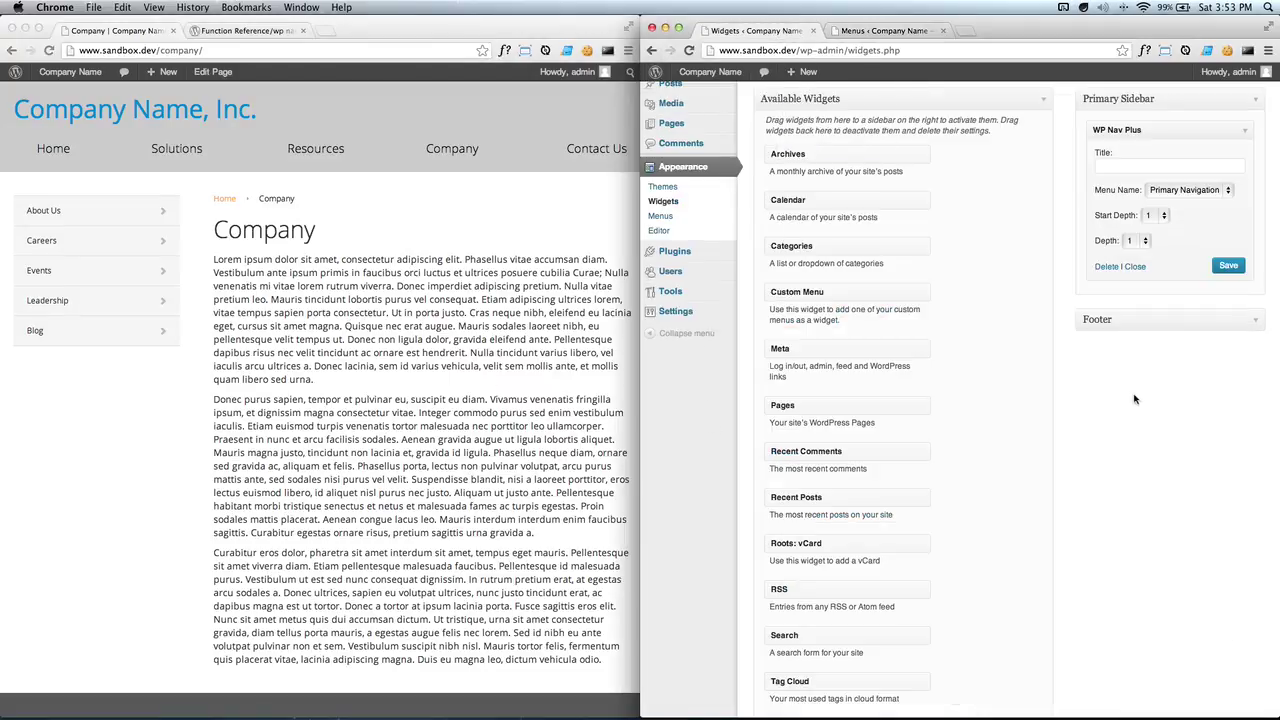
scroll(1197, 434, up, 1)
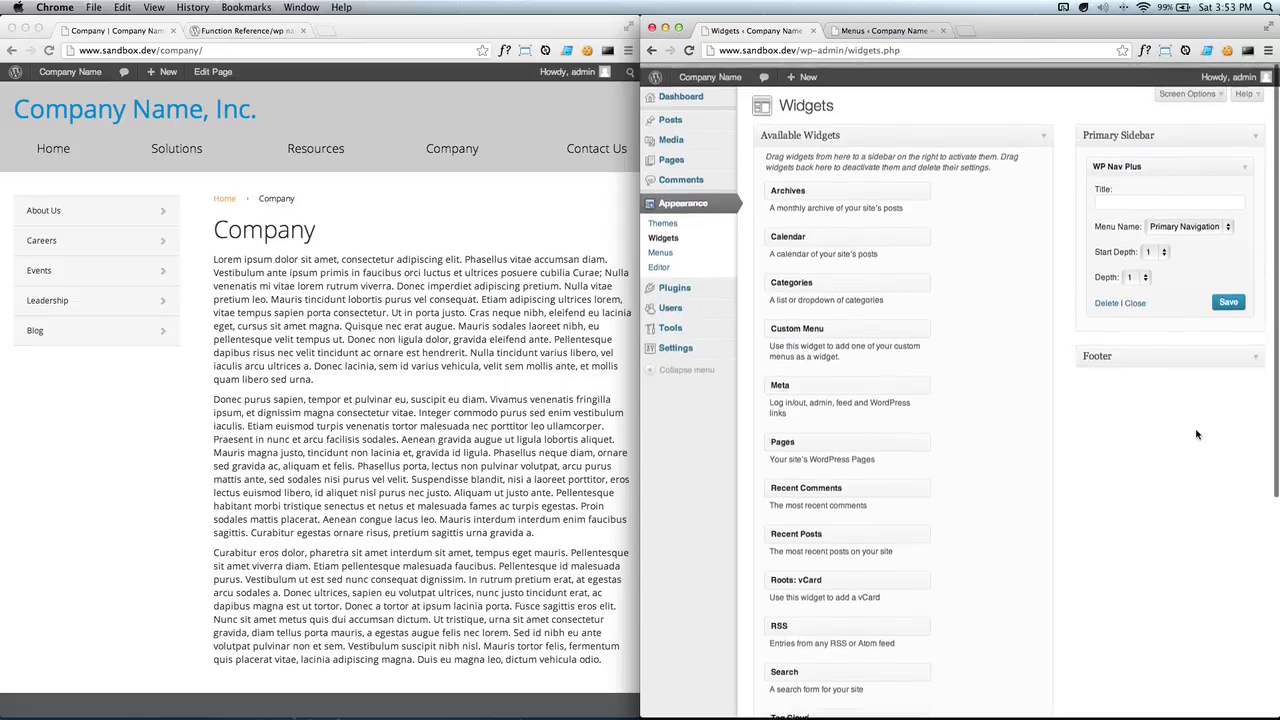
click(1130, 200)
text(Side)
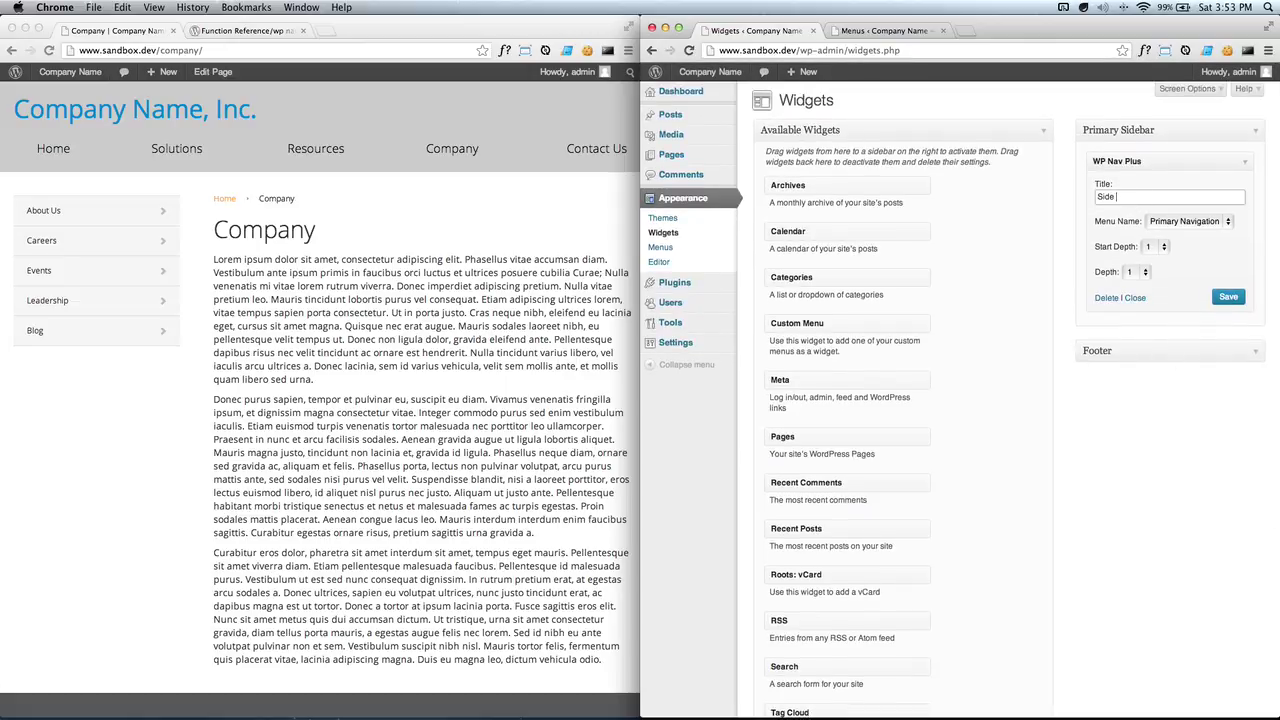
text( Menu)
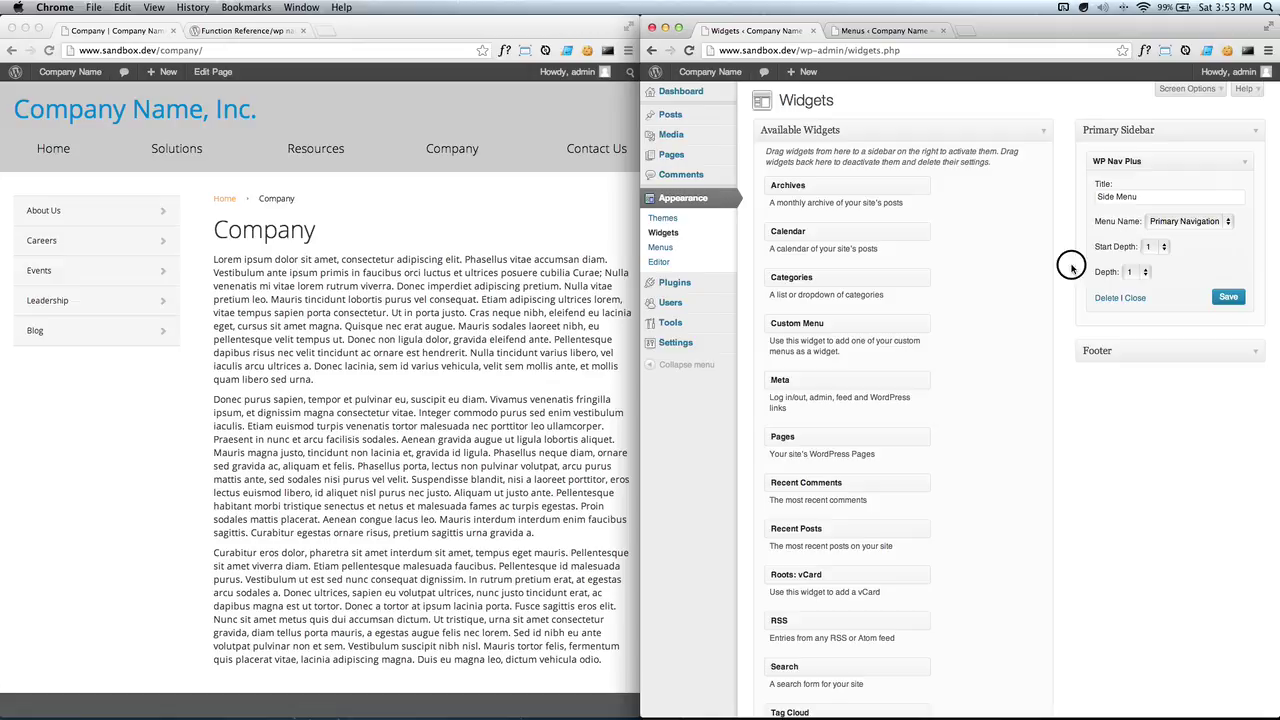
Set the WP Nav Plus widget's depth to 2, save the widget, and reload the Company page
click(1137, 272)
click(1135, 284)
click(1228, 296)
click(235, 426)
key(super+r)
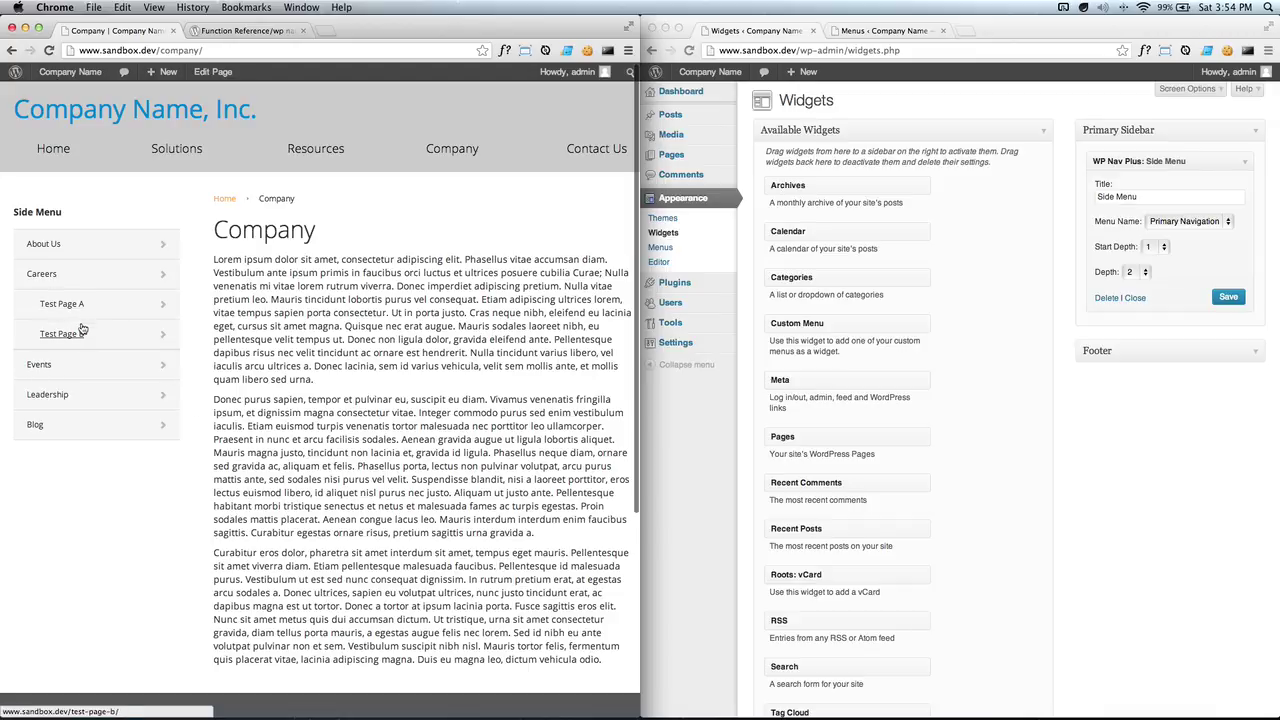
Set the WP Nav Plus widget's depth to 3, save it, and refresh the Company page to check the sidebar menu
click(1118, 360)
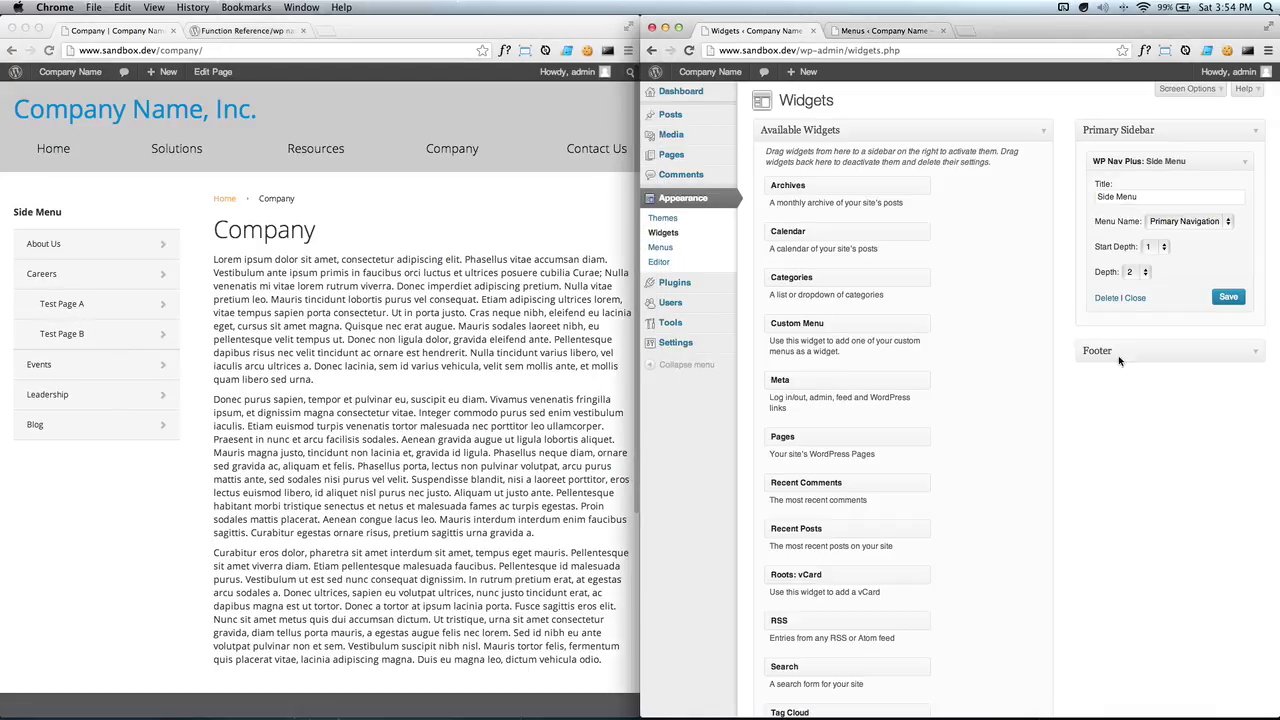
click(1137, 271)
click(1140, 286)
click(1226, 297)
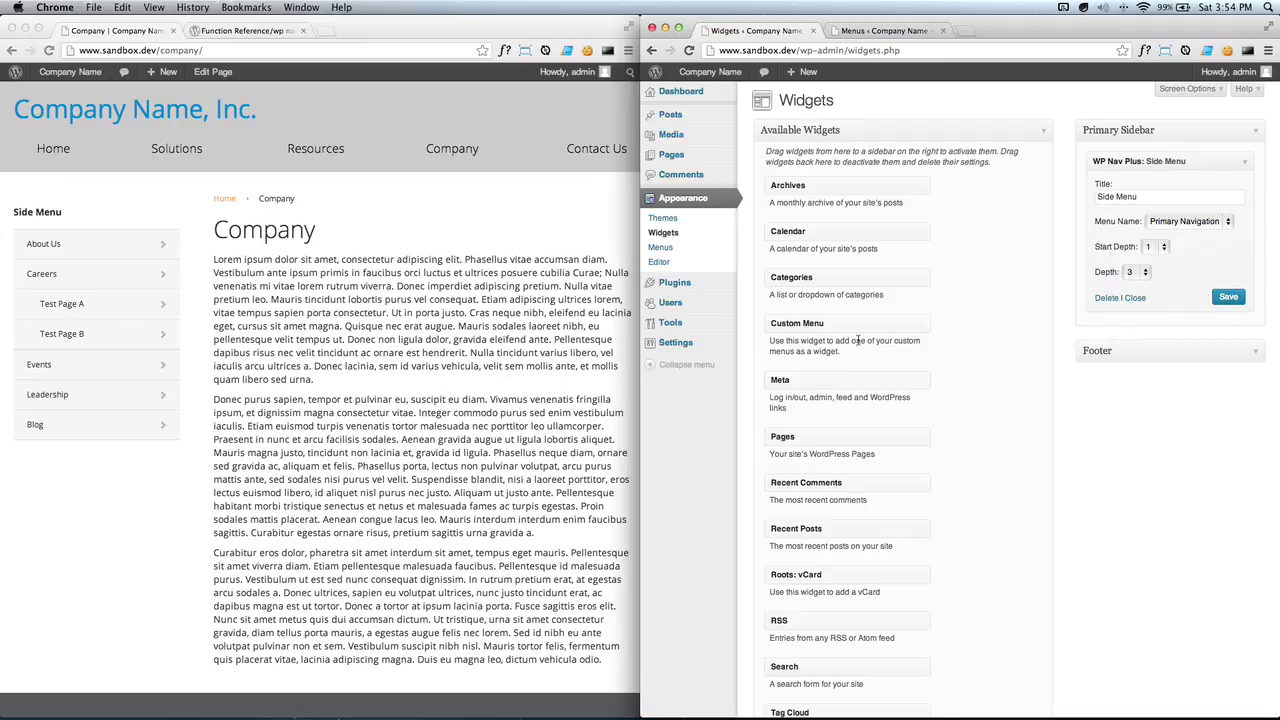
click(487, 409)
key(super+r)
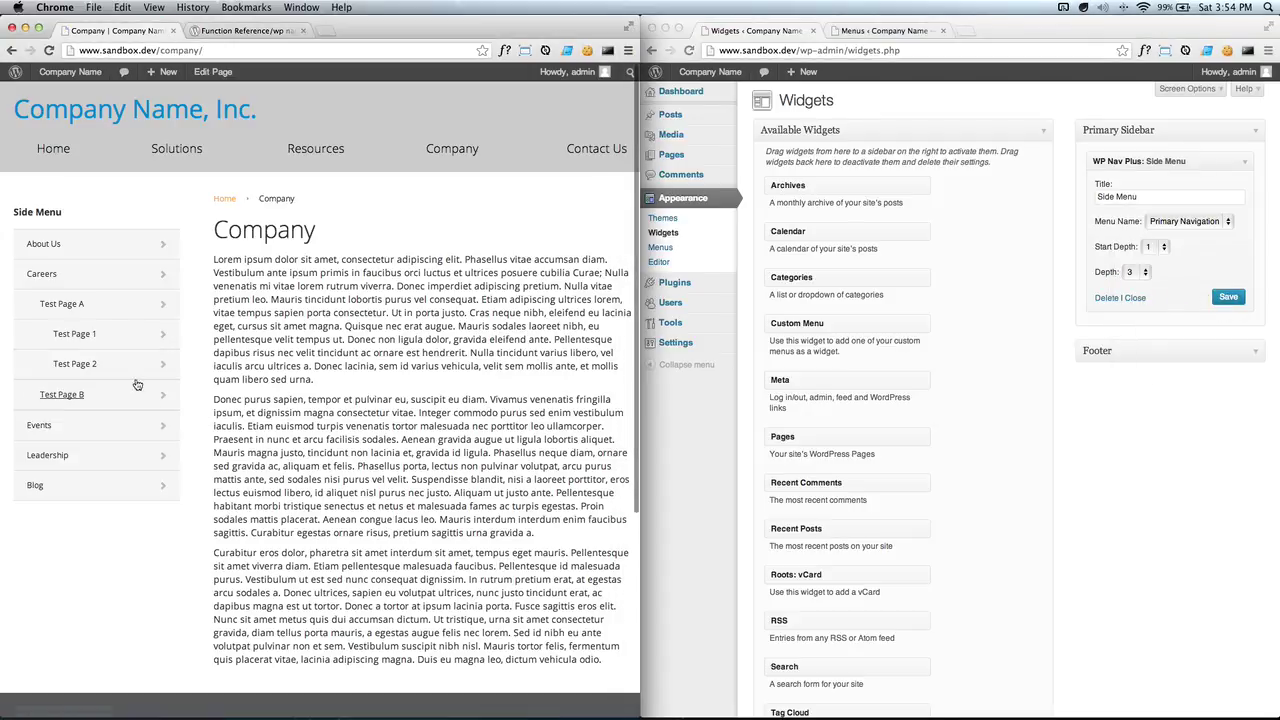
Check the nested Company pages in the Primary Navigation menu against the Company page's sidebar menu
click(890, 31)
scroll(978, 390, down, 2)
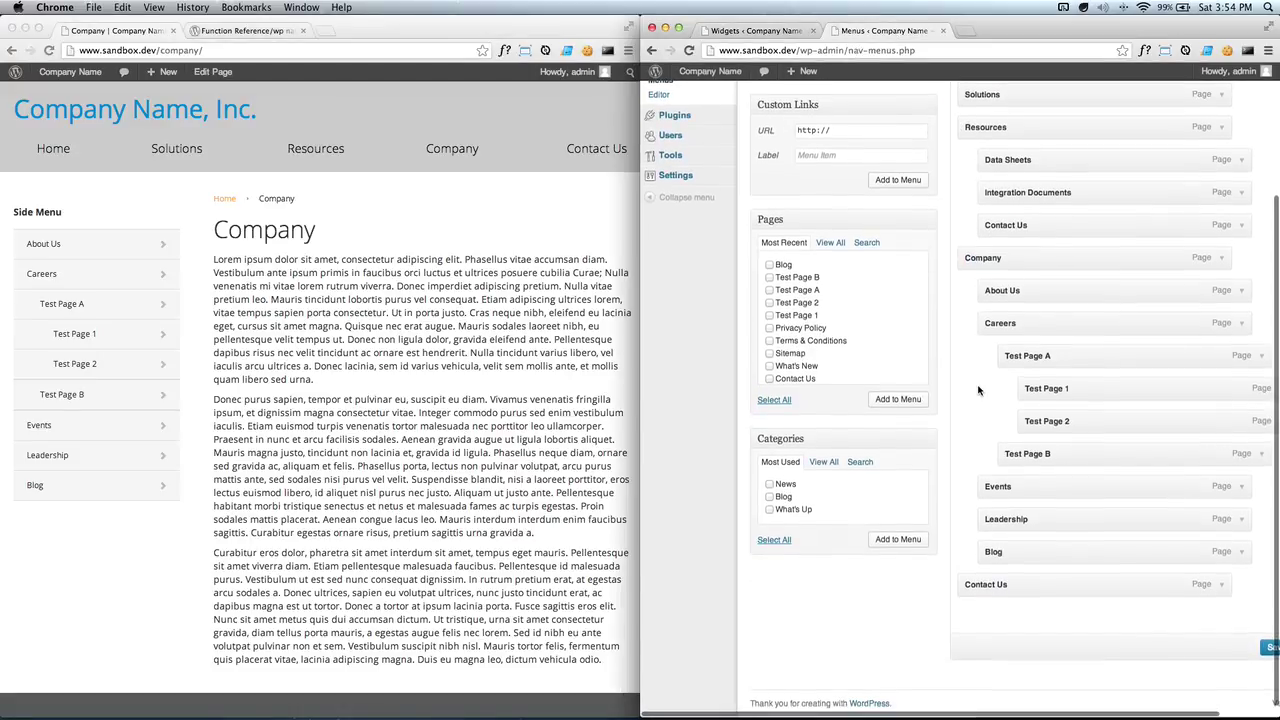
scroll(986, 410, up, 3)
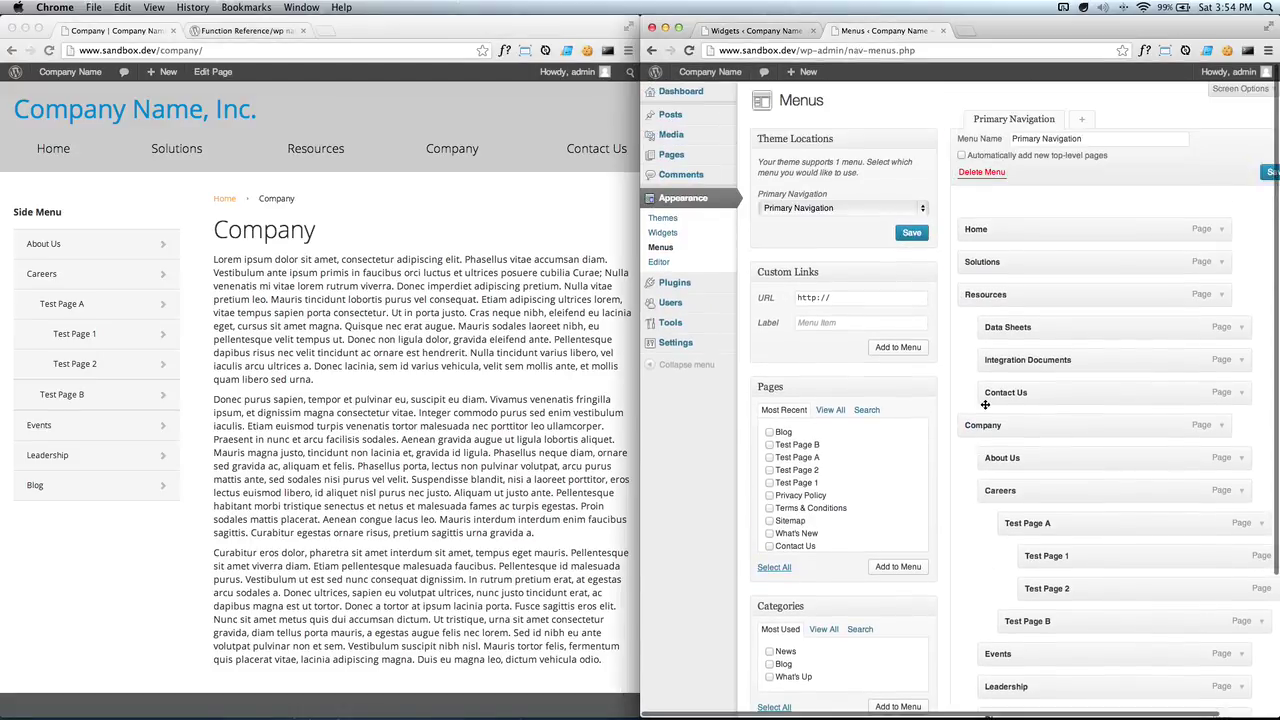
Set the existing WP Nav Plus widget's depth to 1 and add a second WP Nav Plus widget to the Primary Sidebar
key(ctrl+shift+Tab)
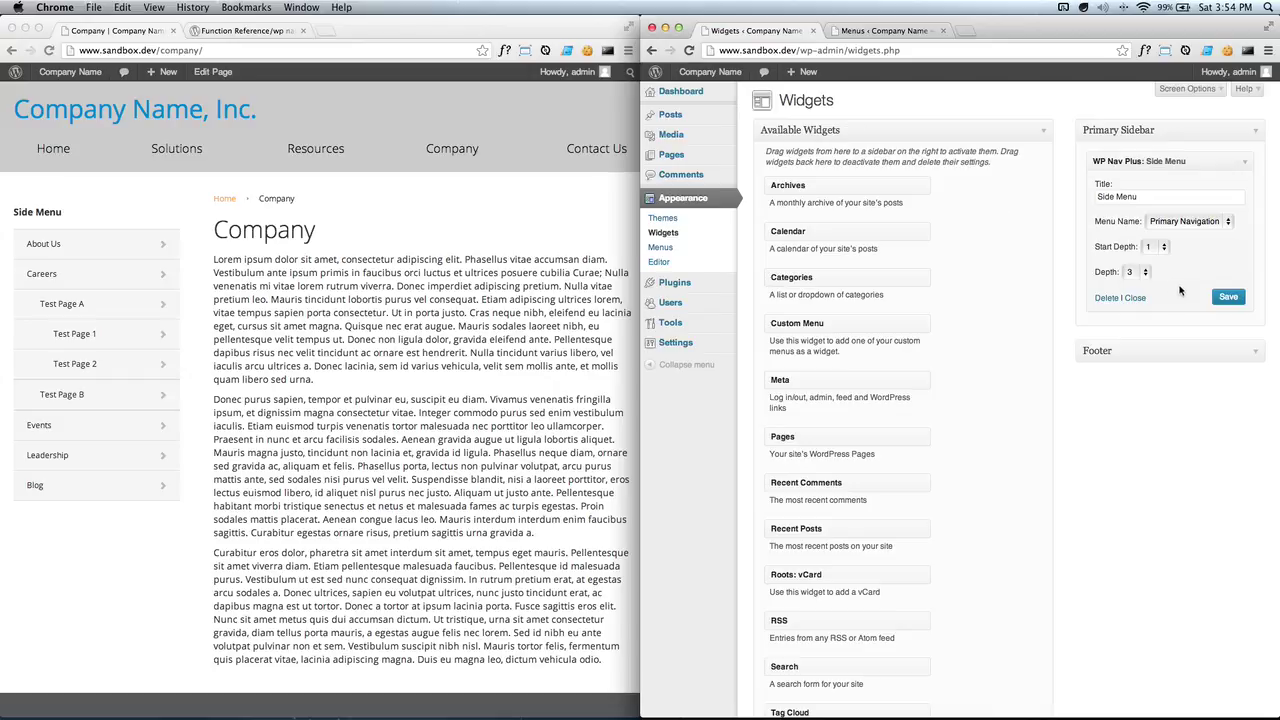
click(1150, 247)
click(1137, 249)
scroll(894, 384, down, 5)
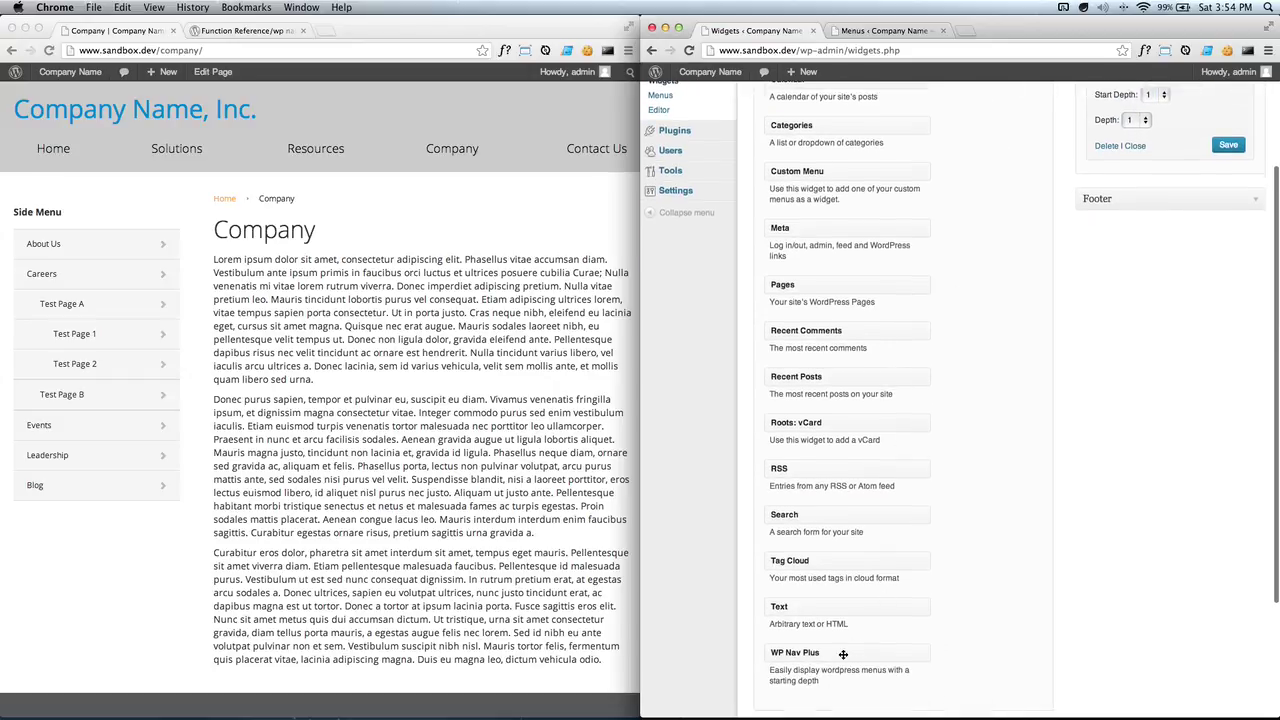
drag(843, 655, 1157, 168)
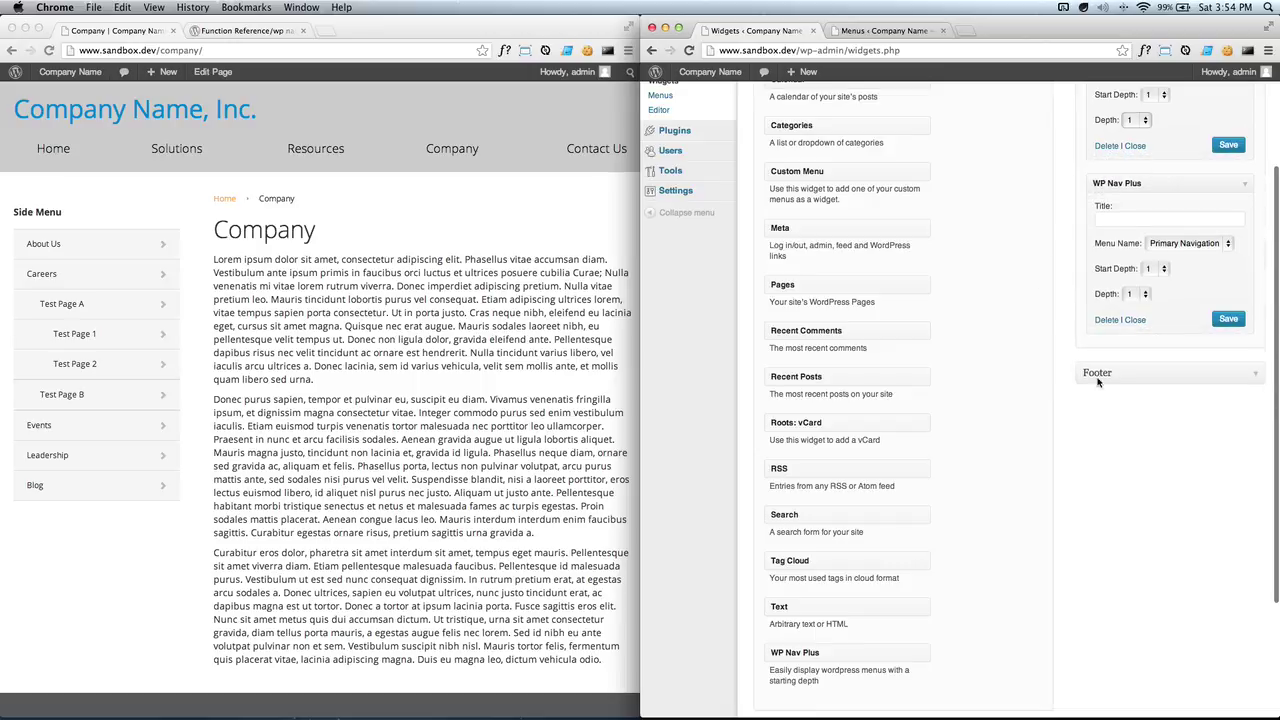
Title the first WP Nav Plus widget "Second Level" and the newly added one "Third Level"
scroll(1120, 200, up, 5)
triple_click(1143, 197)
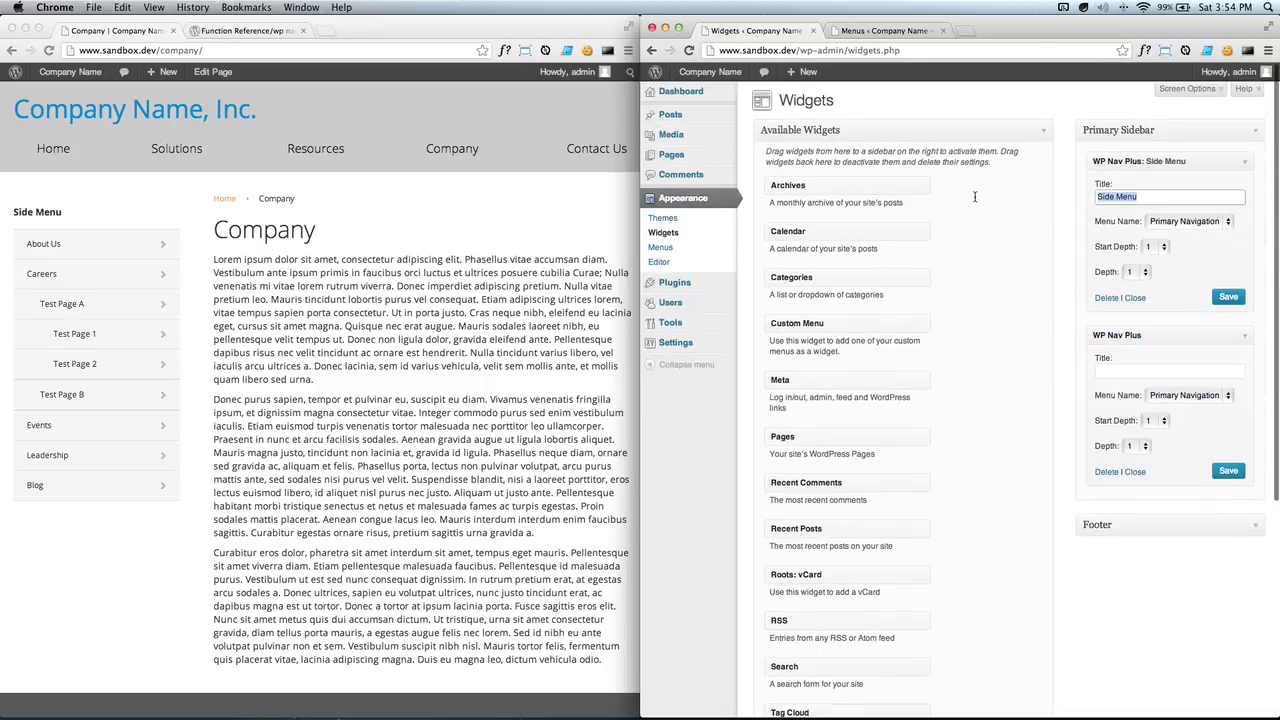
text(Second Level)
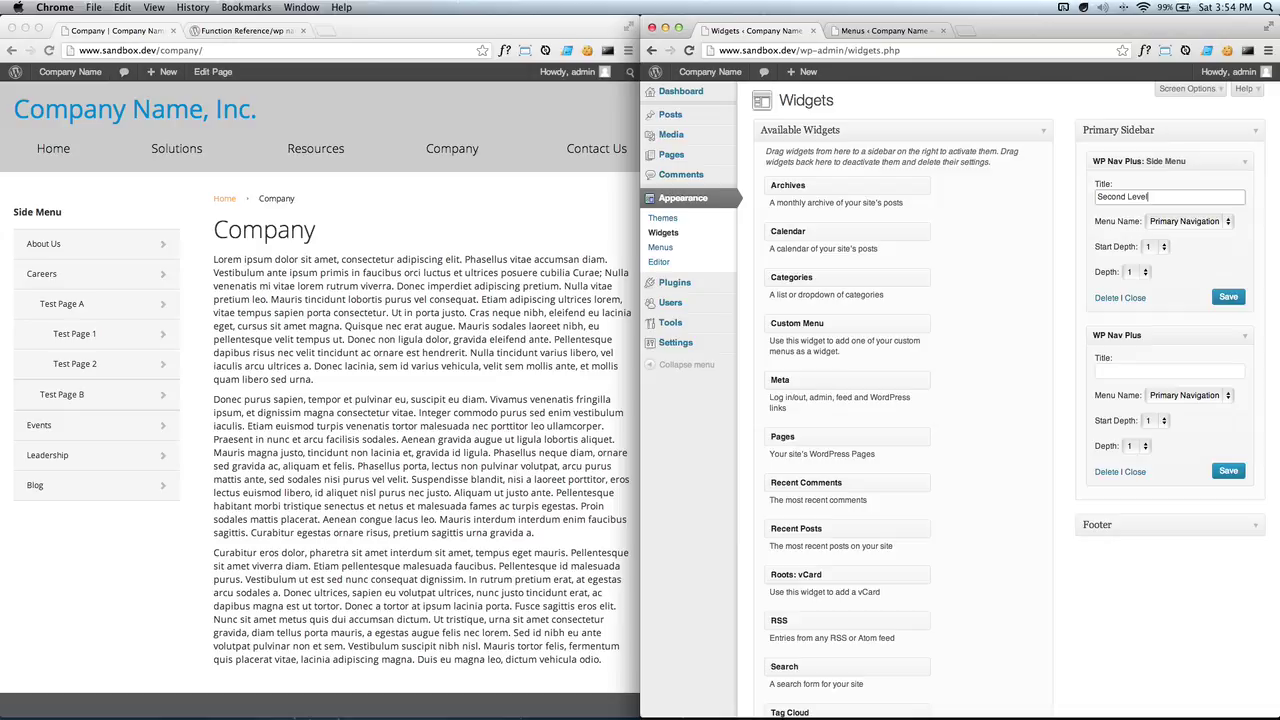
click(1115, 370)
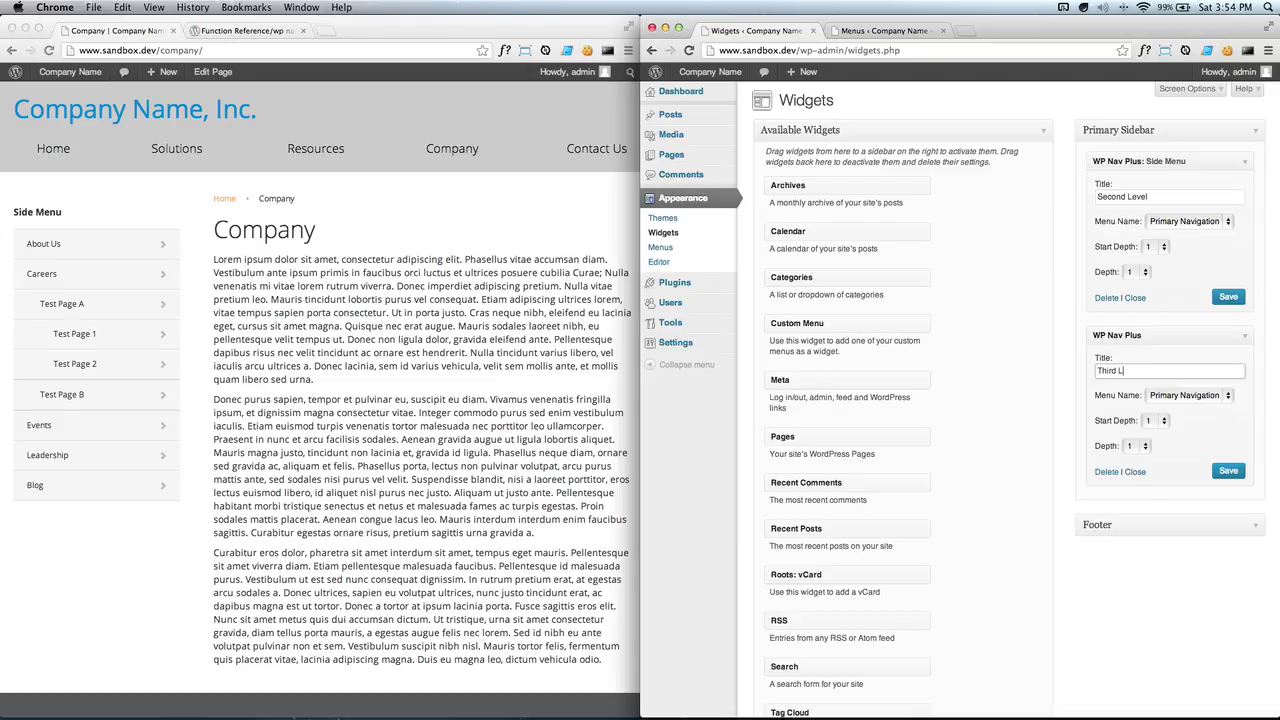
Set the Third Level widget's start depth to 2 and save both WP Nav Plus widgets
click(1157, 420)
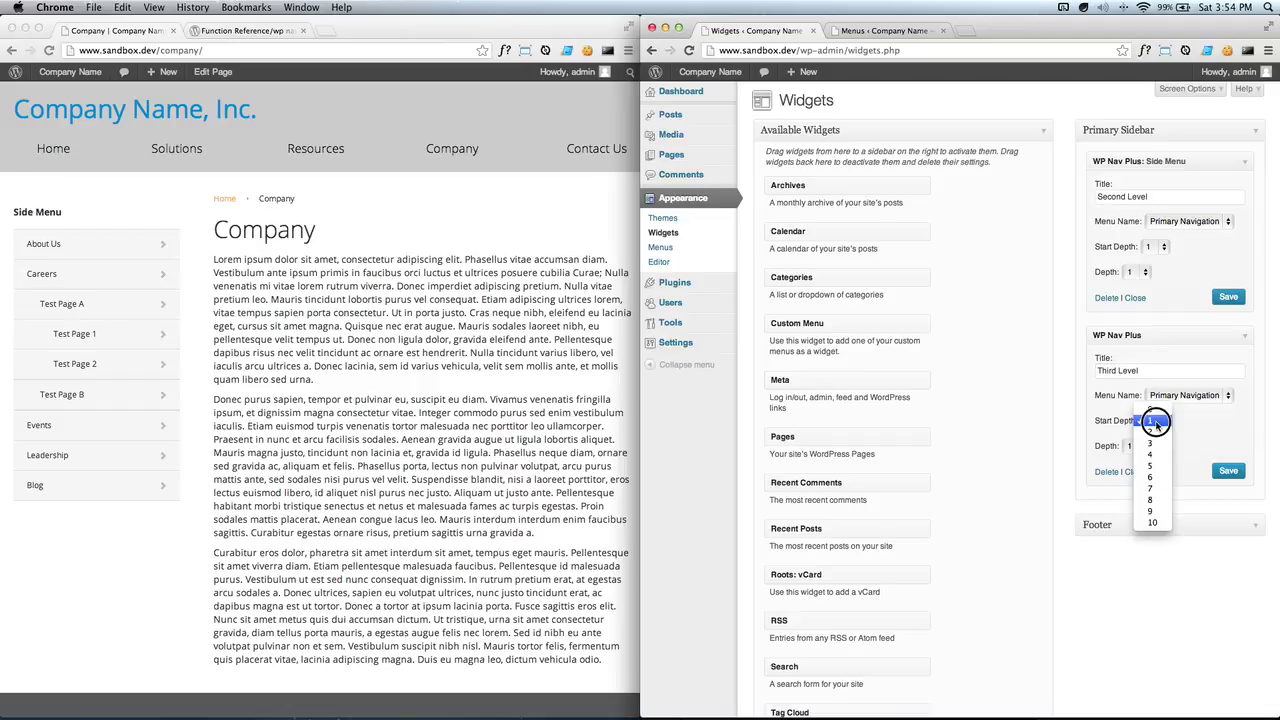
click(1143, 435)
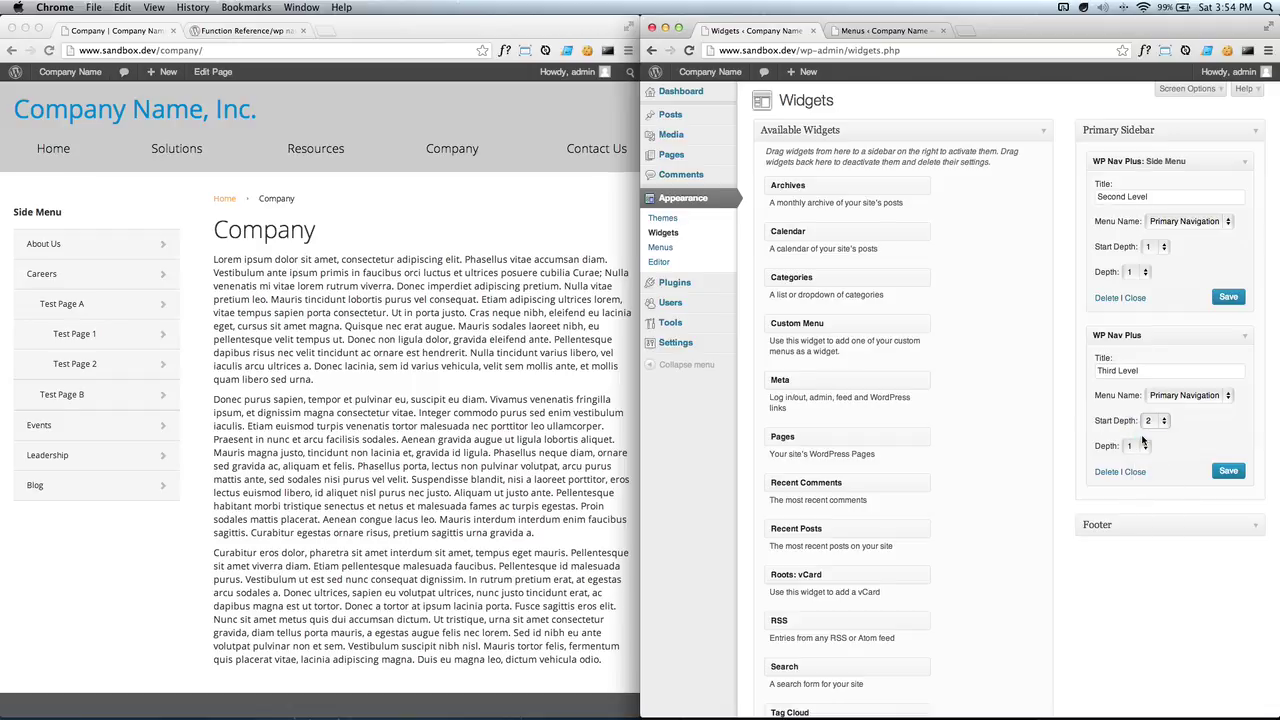
click(1227, 298)
click(1229, 472)
Compare the Careers page's sidebar menus with the Primary Navigation structure, and check the sidebar on the About Us page
click(44, 274)
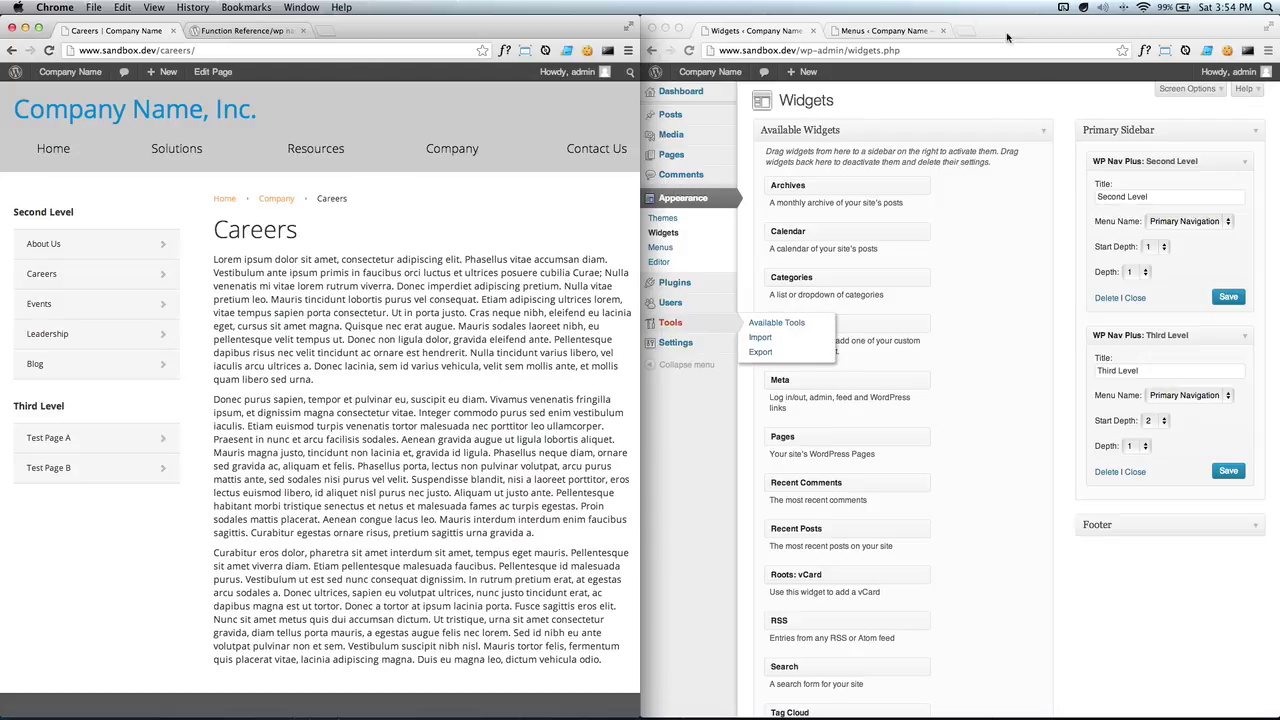
click(905, 26)
scroll(1030, 420, down, 3)
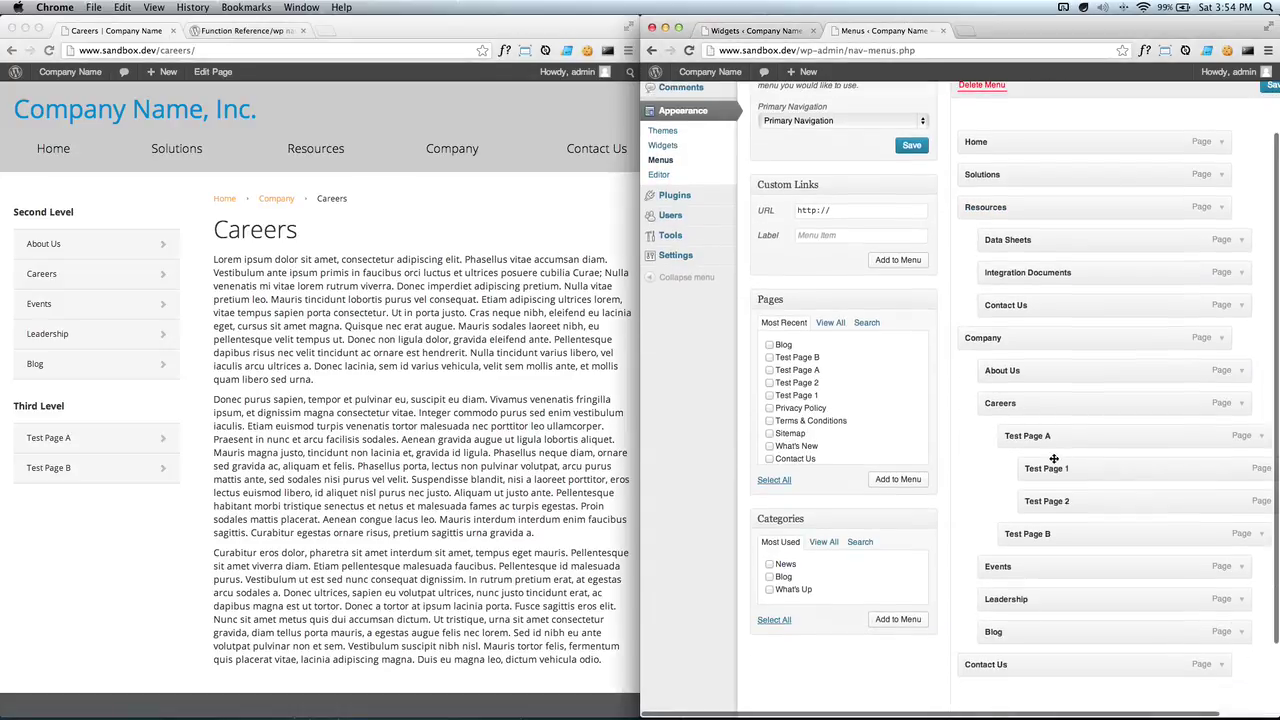
click(297, 480)
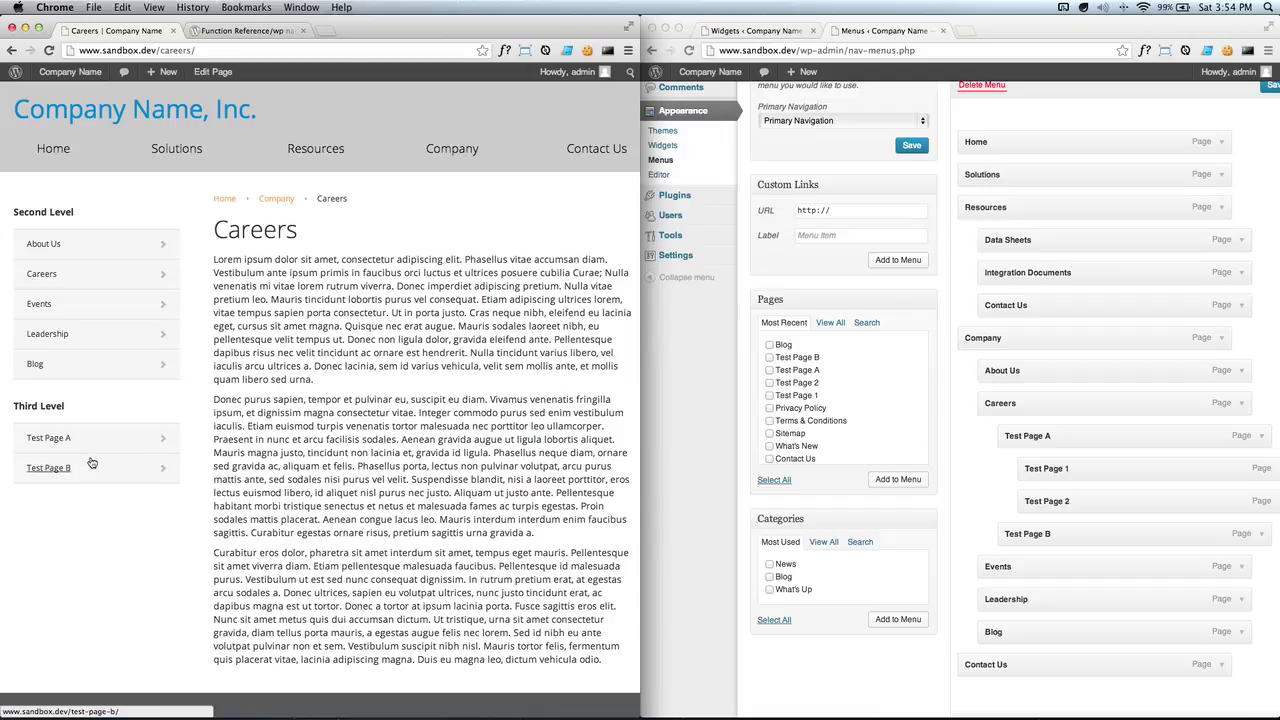
click(46, 247)
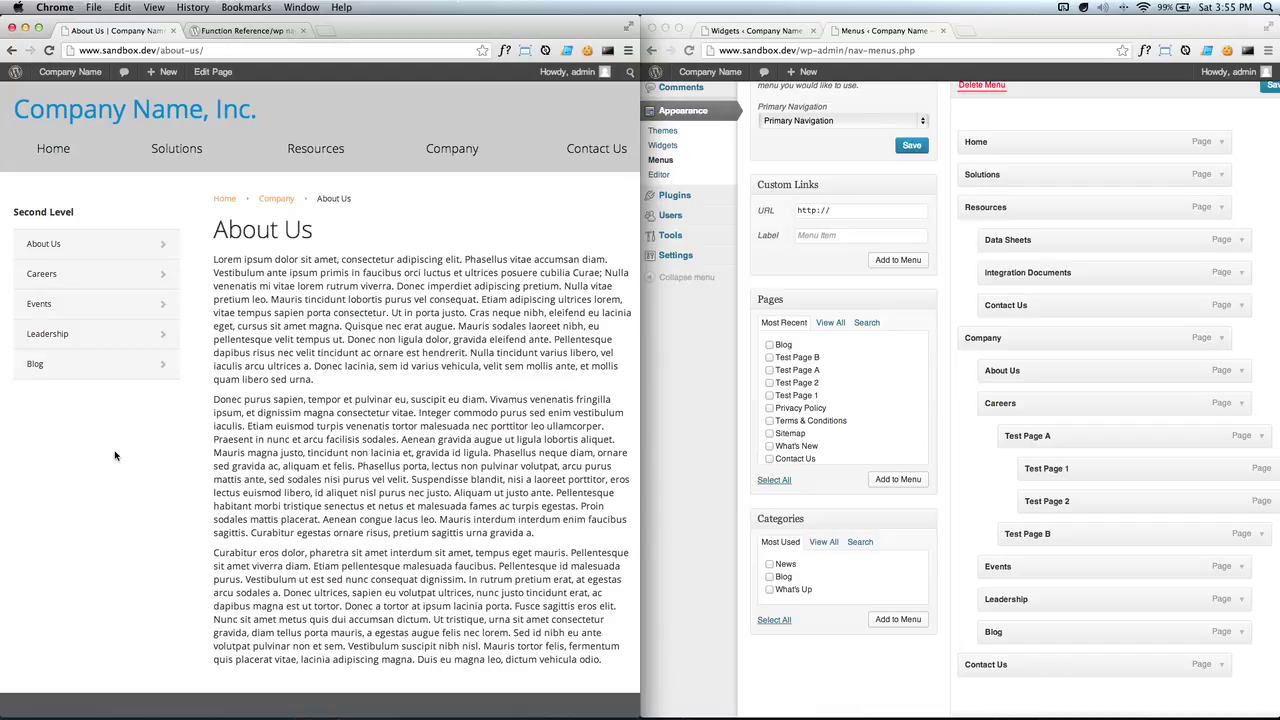
Delete both WP Nav Plus widgets from the Primary Sidebar and open the Company page to check its sidebar
click(764, 22)
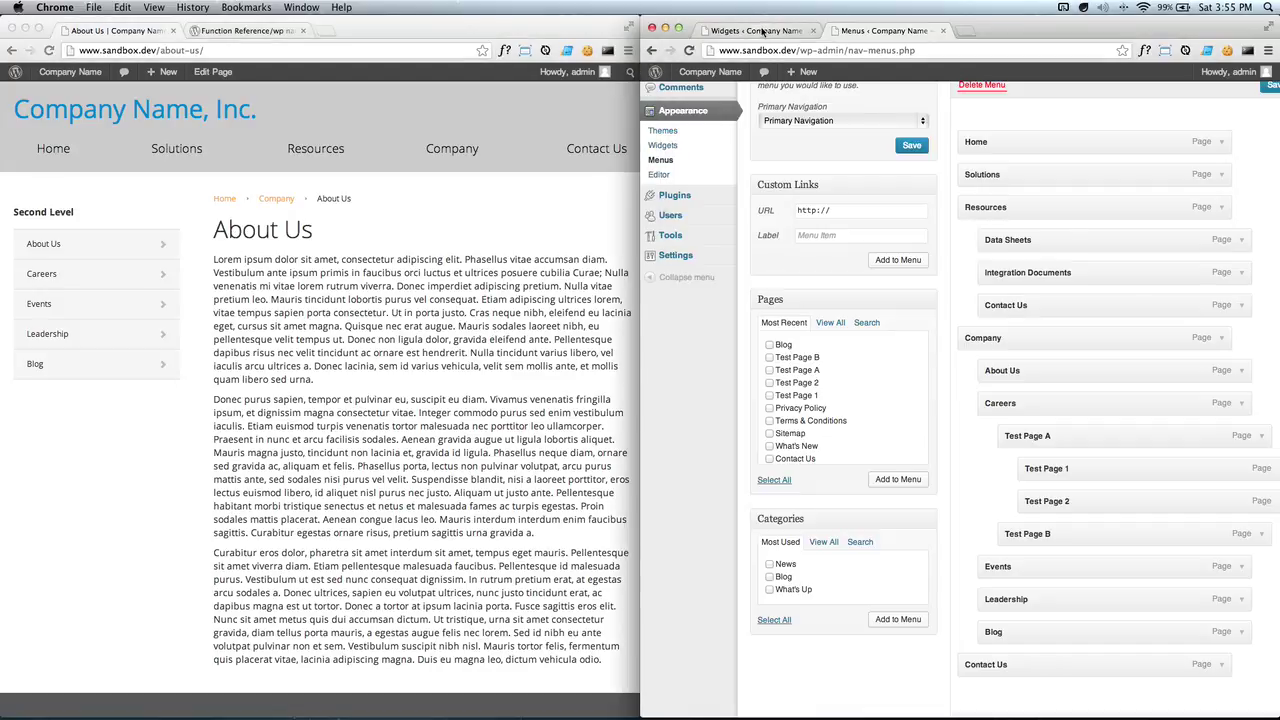
click(764, 30)
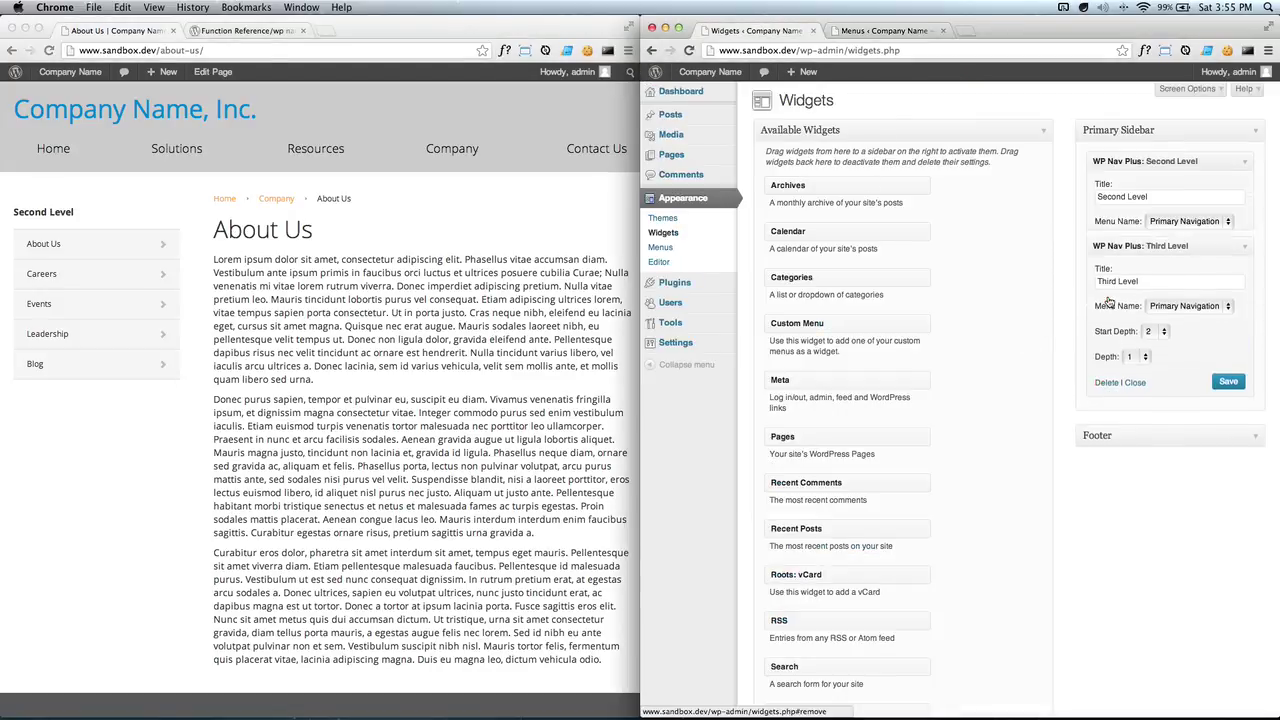
click(1103, 374)
click(437, 494)
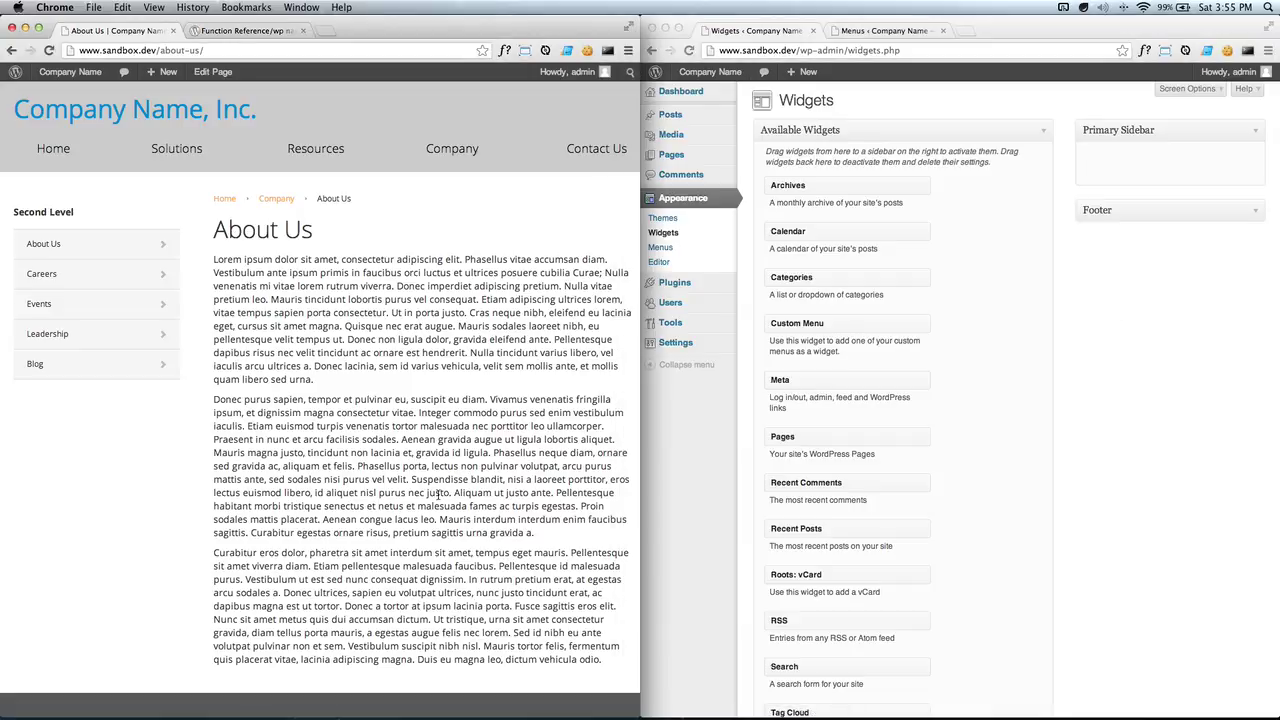
click(276, 198)
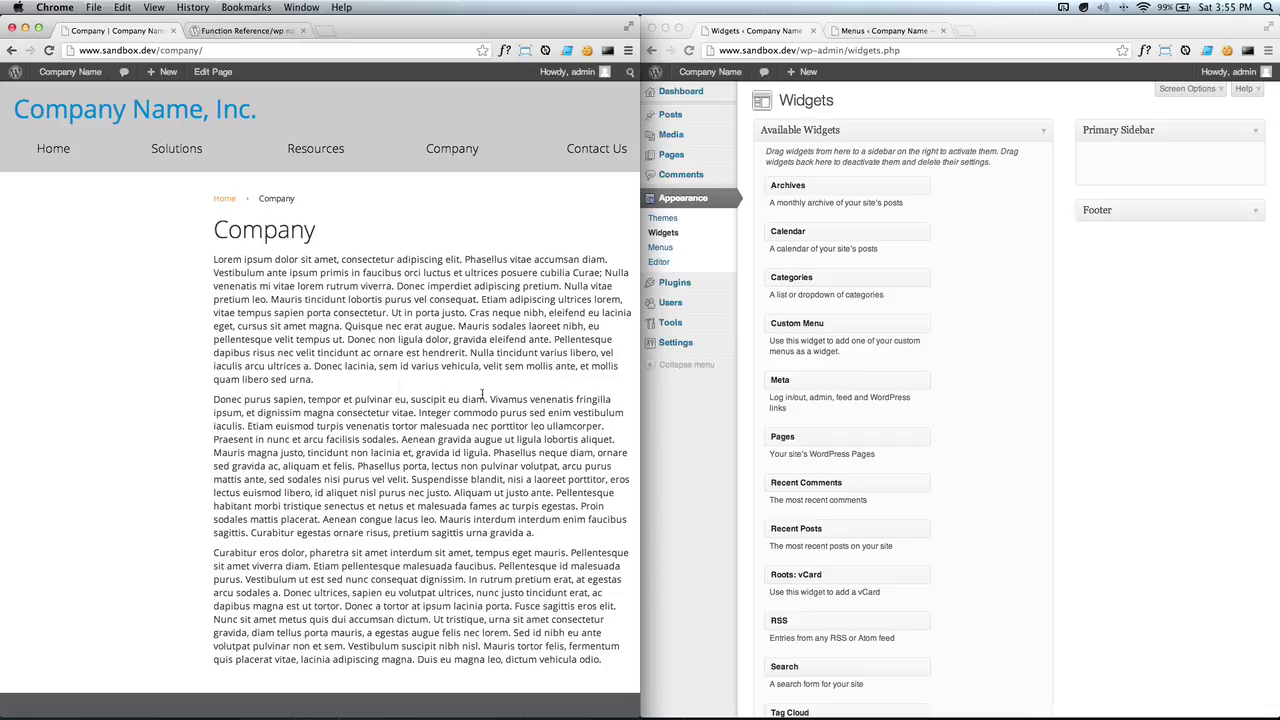
Switch to sidebar.php in Sublime Text, uncomment and save the wp_nav_menu call, and reload the Company page in Chrome
key(ctrl+Up)
click(846, 401)
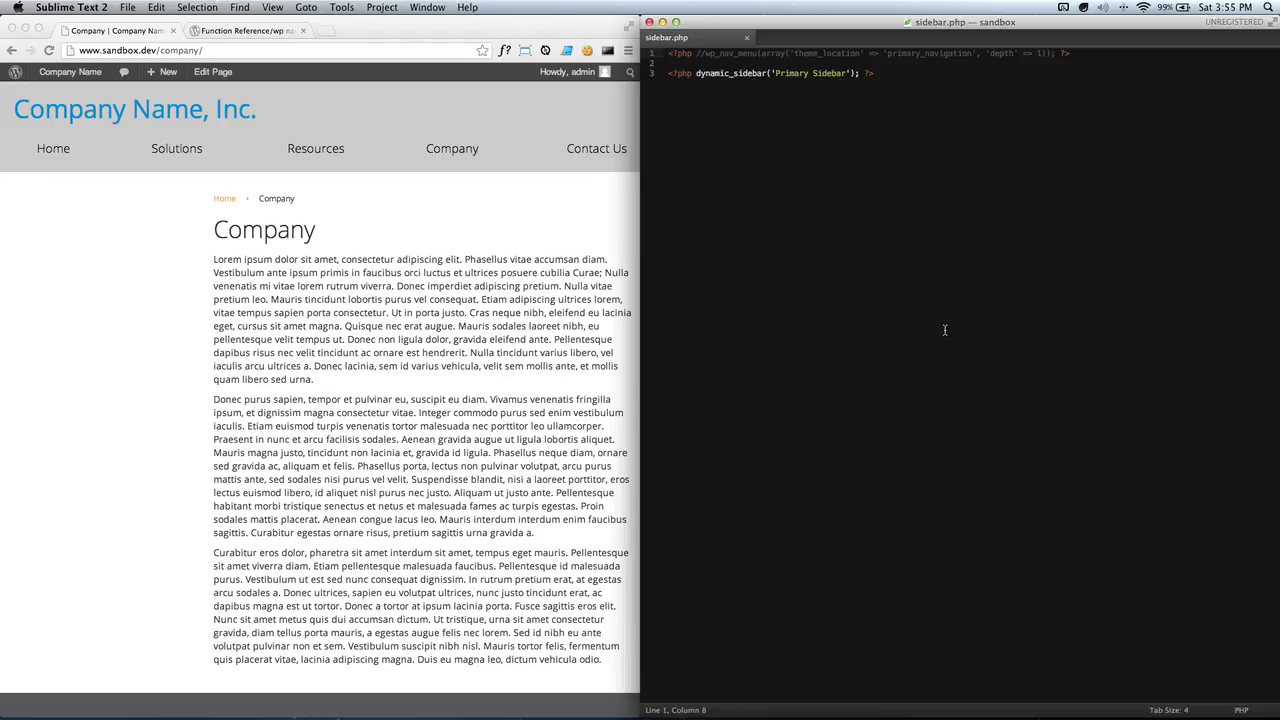
key(BackSpace)
key(Delete)
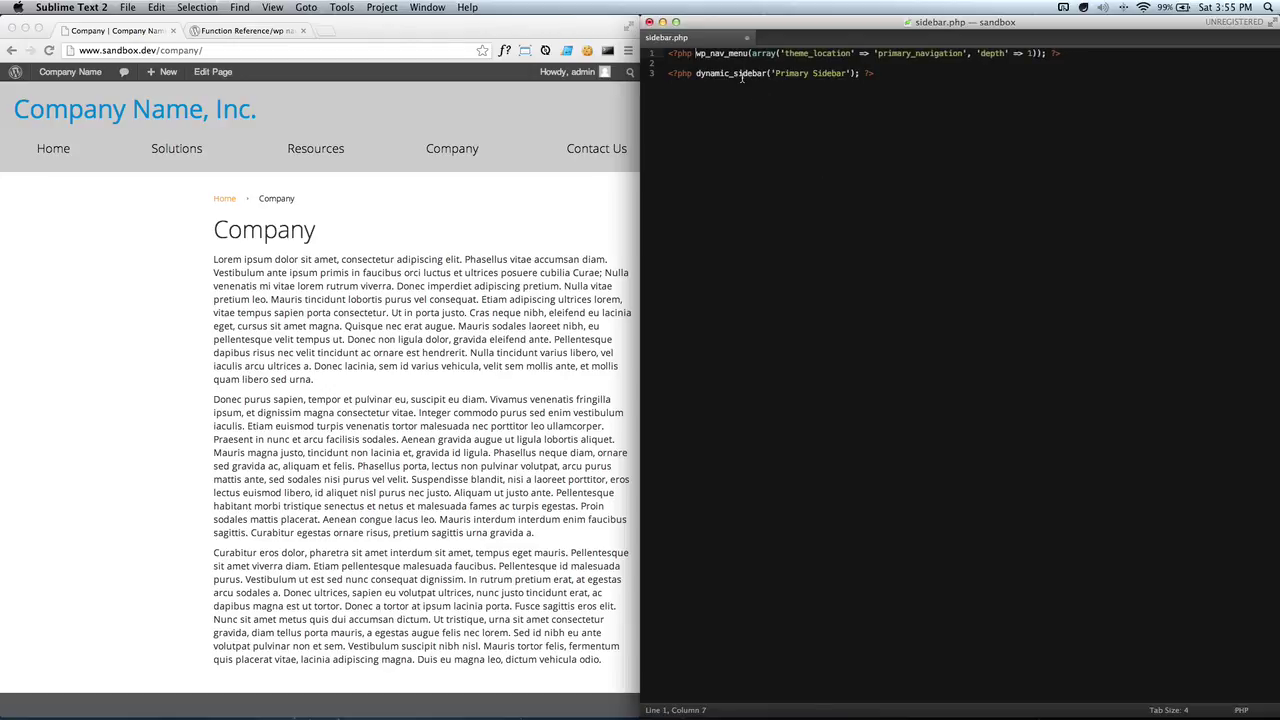
key(super+s)
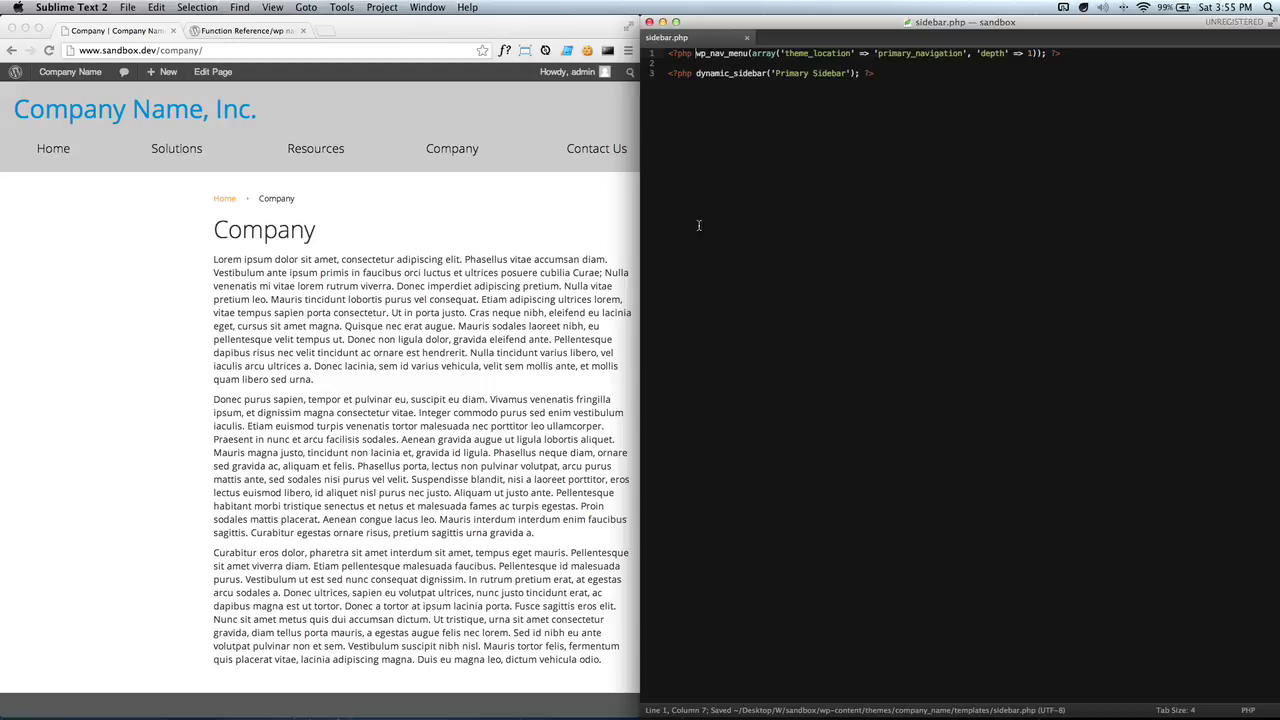
click(389, 354)
key(super+r)
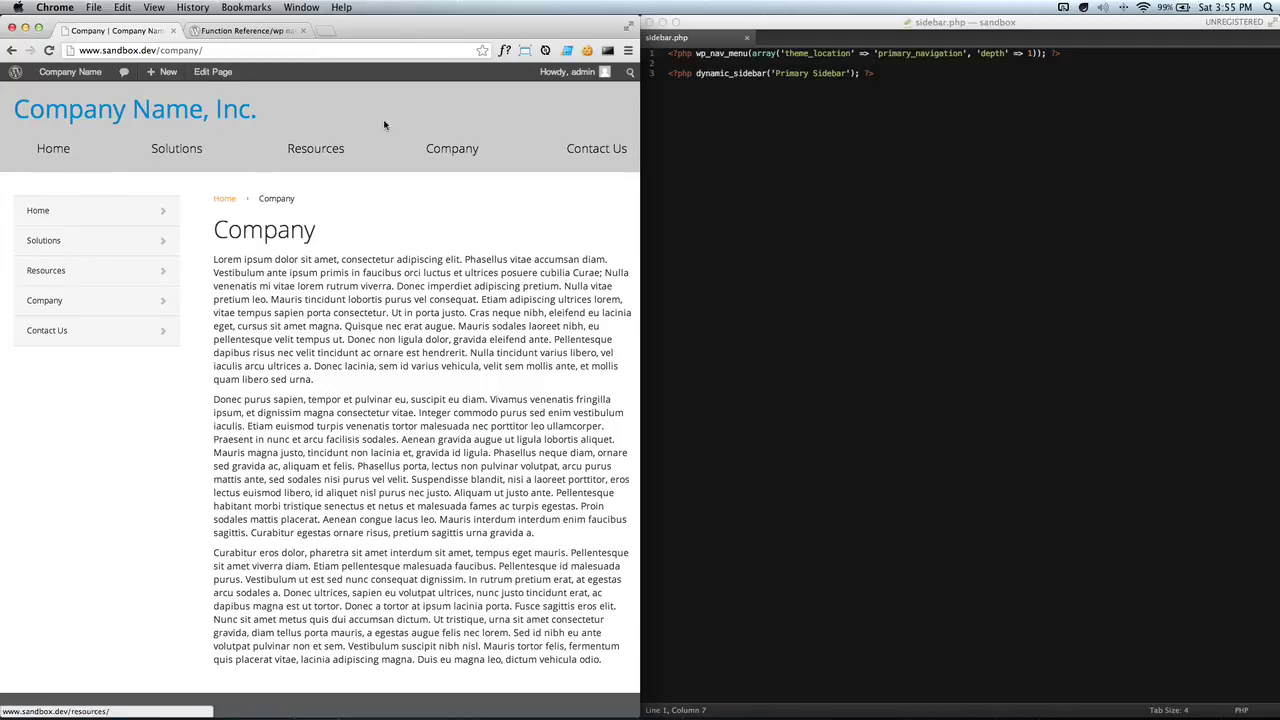
Change the function name wp_nav_menu to wp_nav_plus in line 1 of sidebar.php in Sublime Text
click(848, 181)
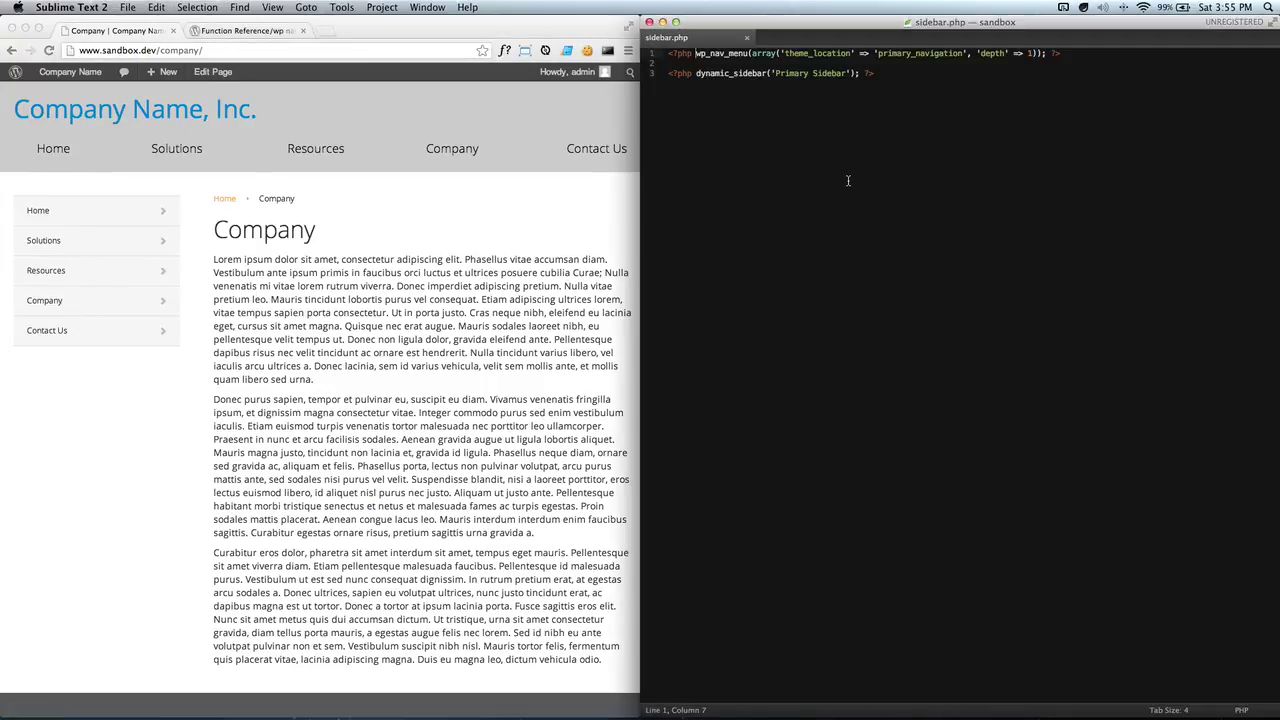
click(729, 56)
shift+click(748, 55)
text(plus)
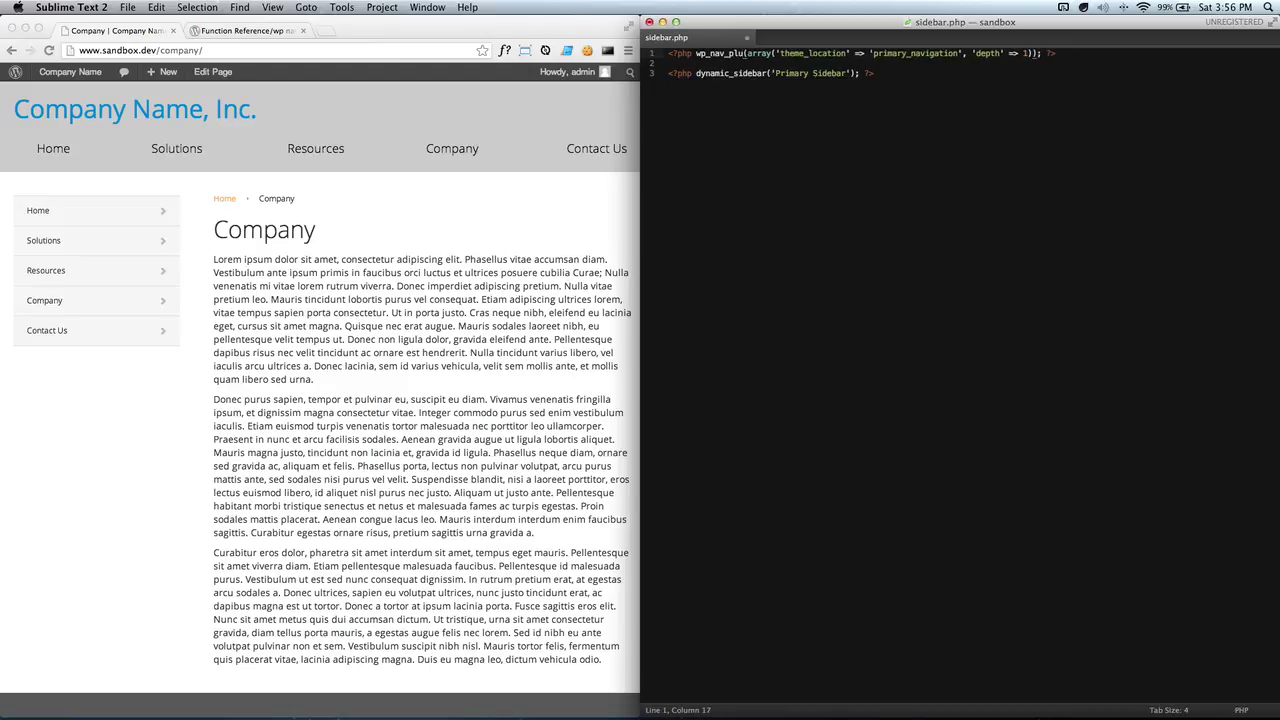
click(893, 96)
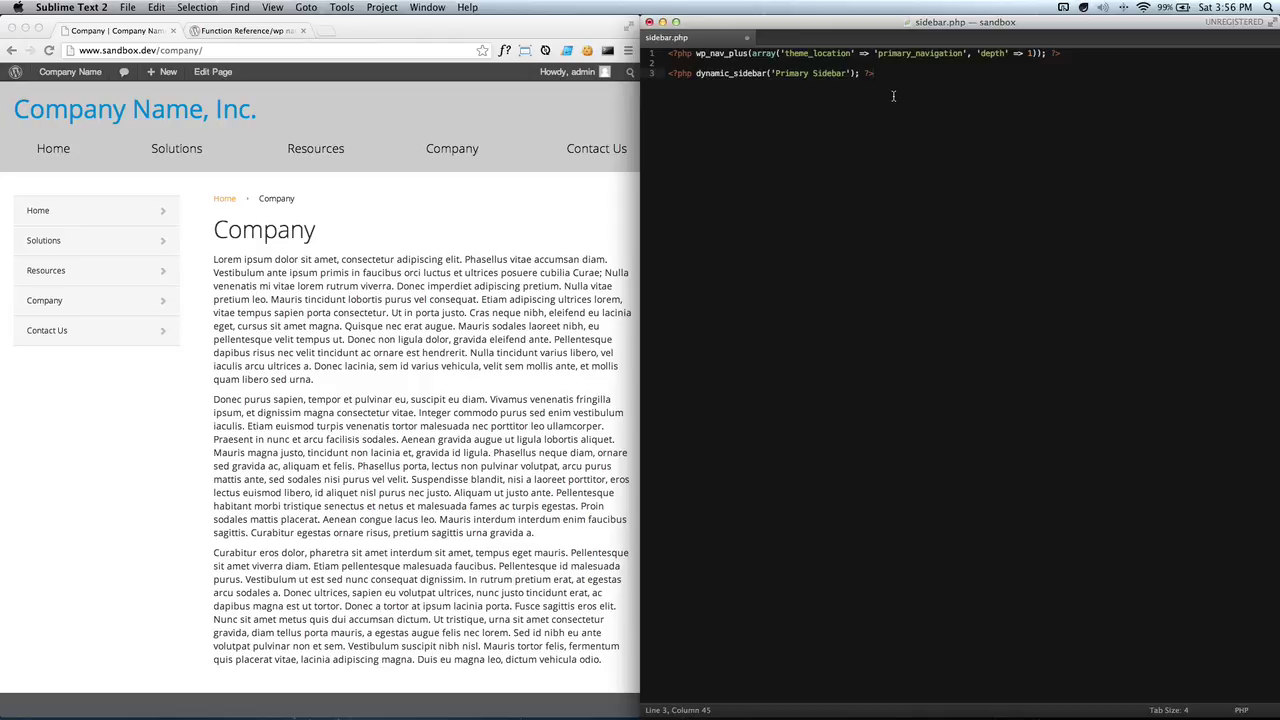
Add the argument 'start_depth' => 1 before 'depth' in the wp_nav_plus call
click(970, 55)
text(st)
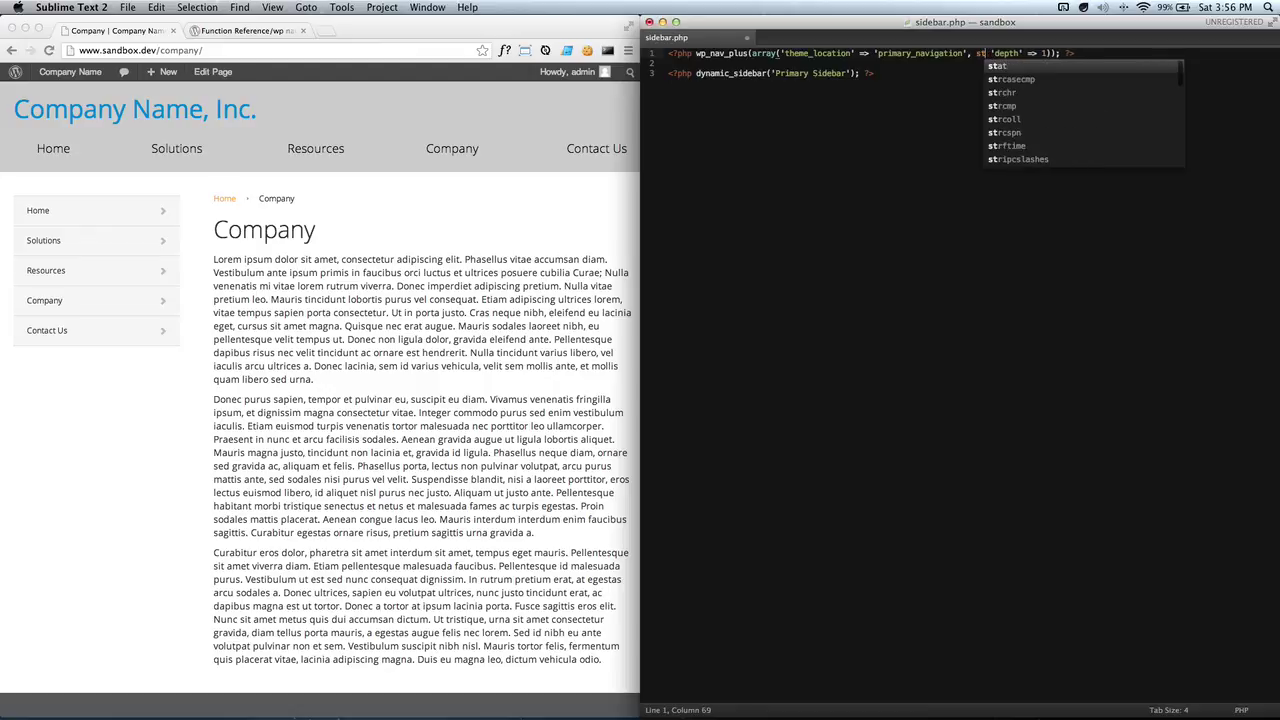
key(BackSpace)
key(BackSpace)
text('s)
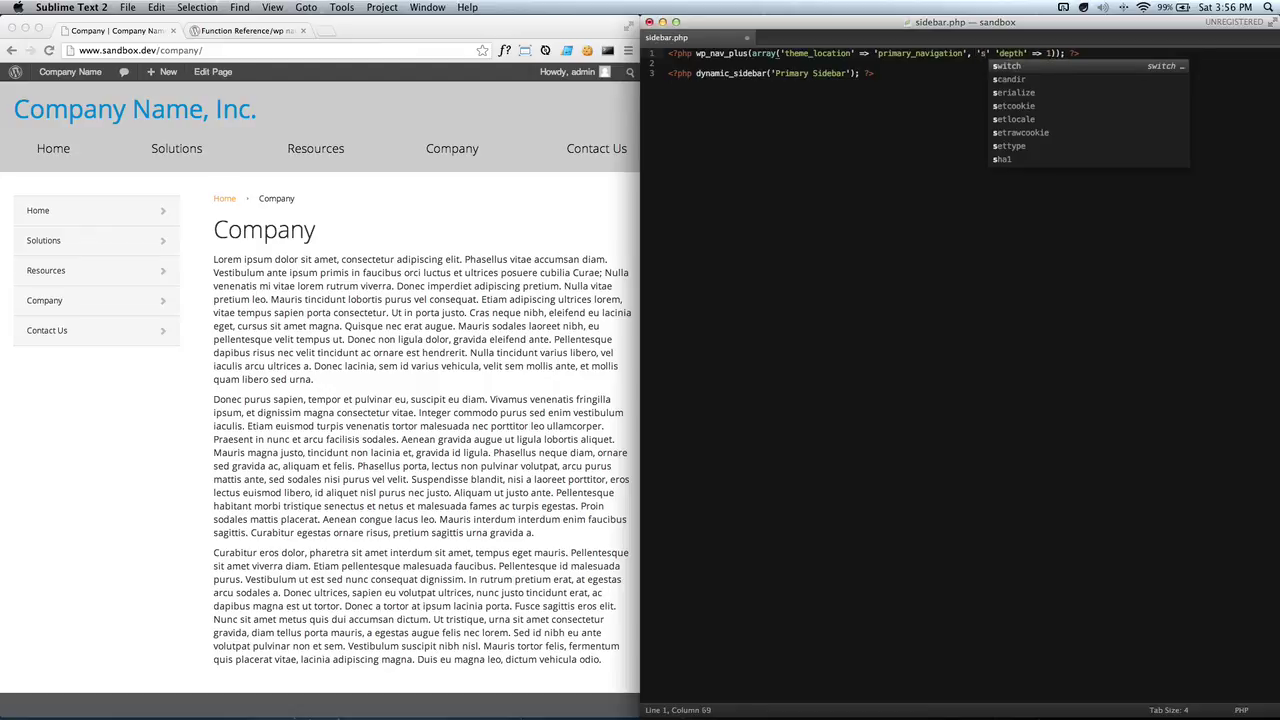
text(tart_dept)
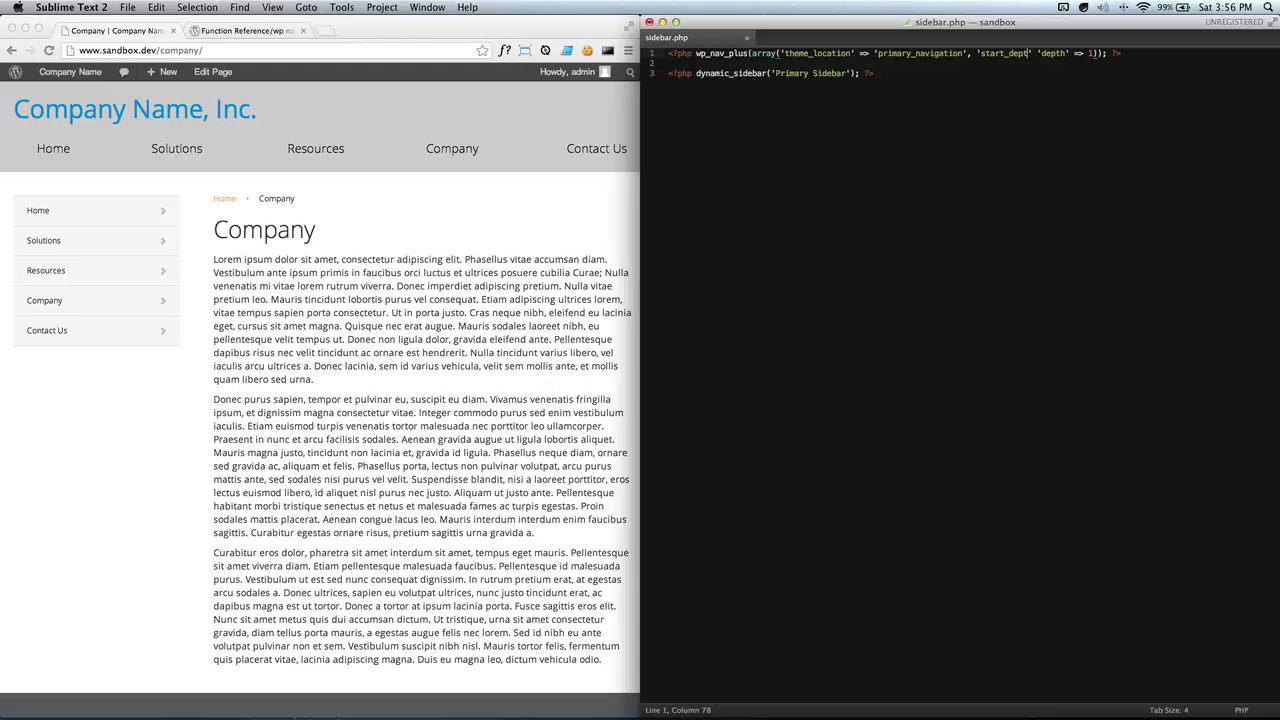
text(h')
text( =)
text(> 1,)
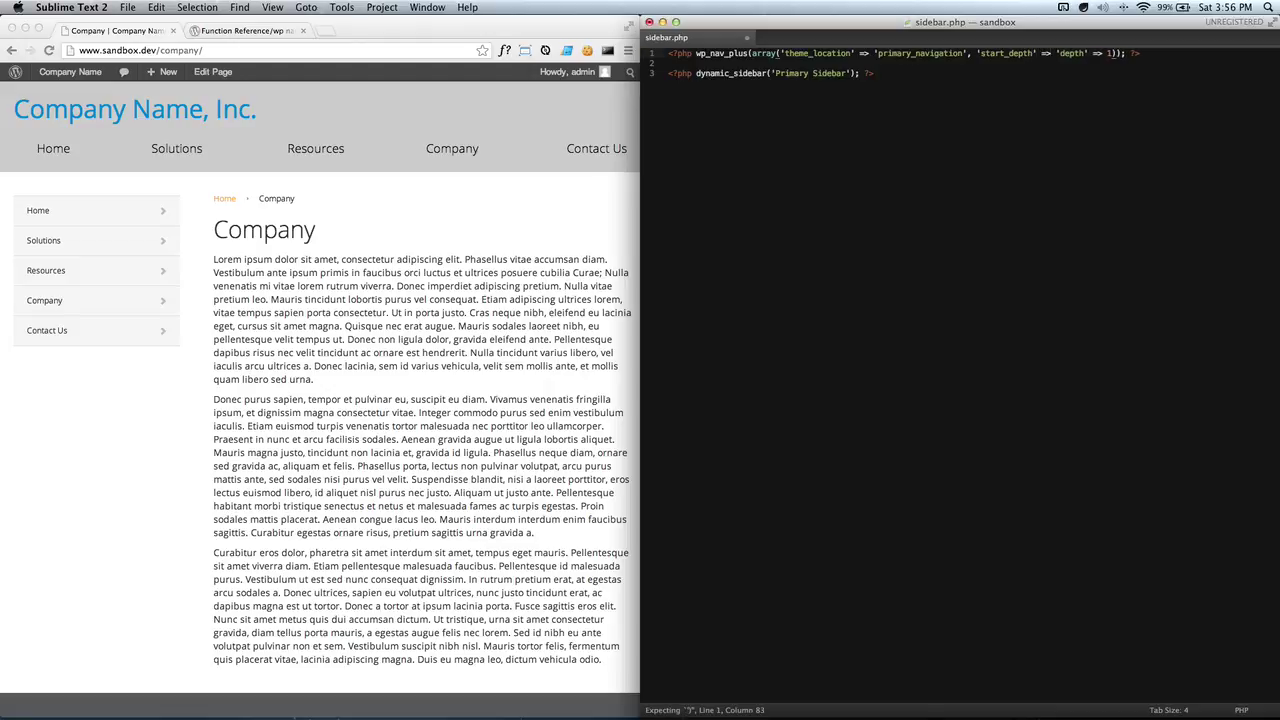
Save sidebar.php and reload the Company page in Chrome to check the sidebar menu
key(super+s)
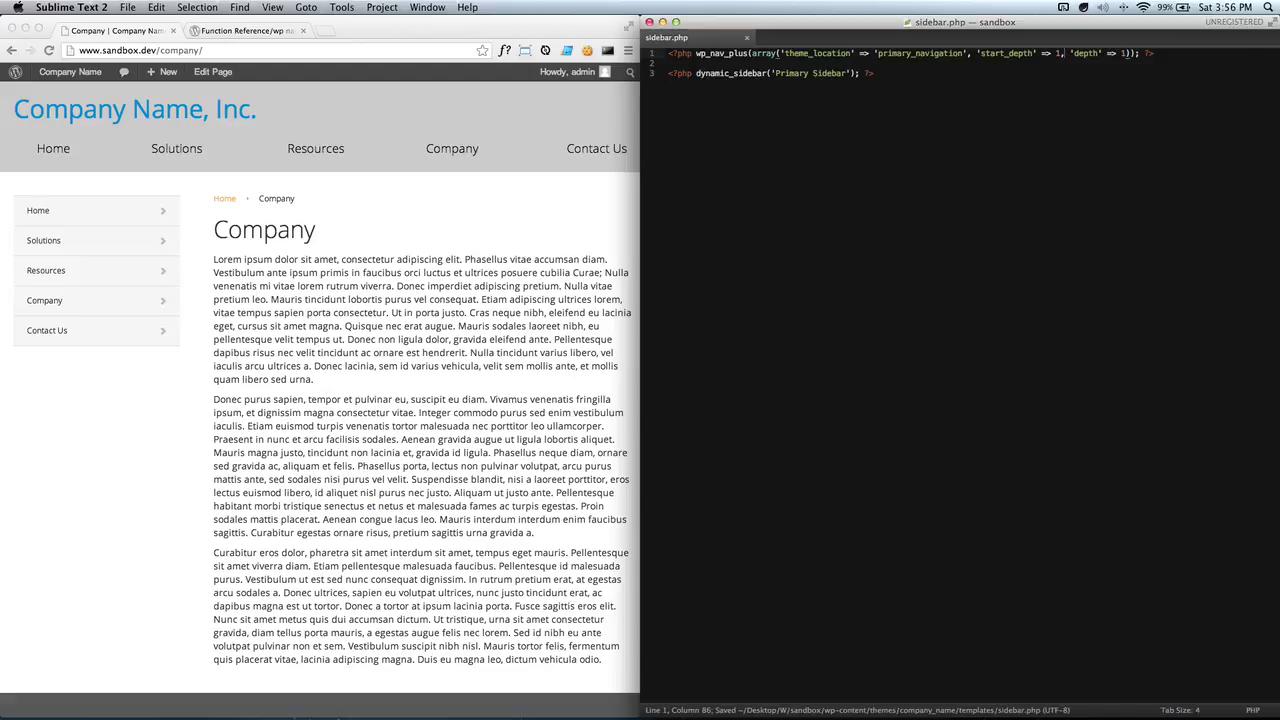
click(463, 487)
key(super+r)
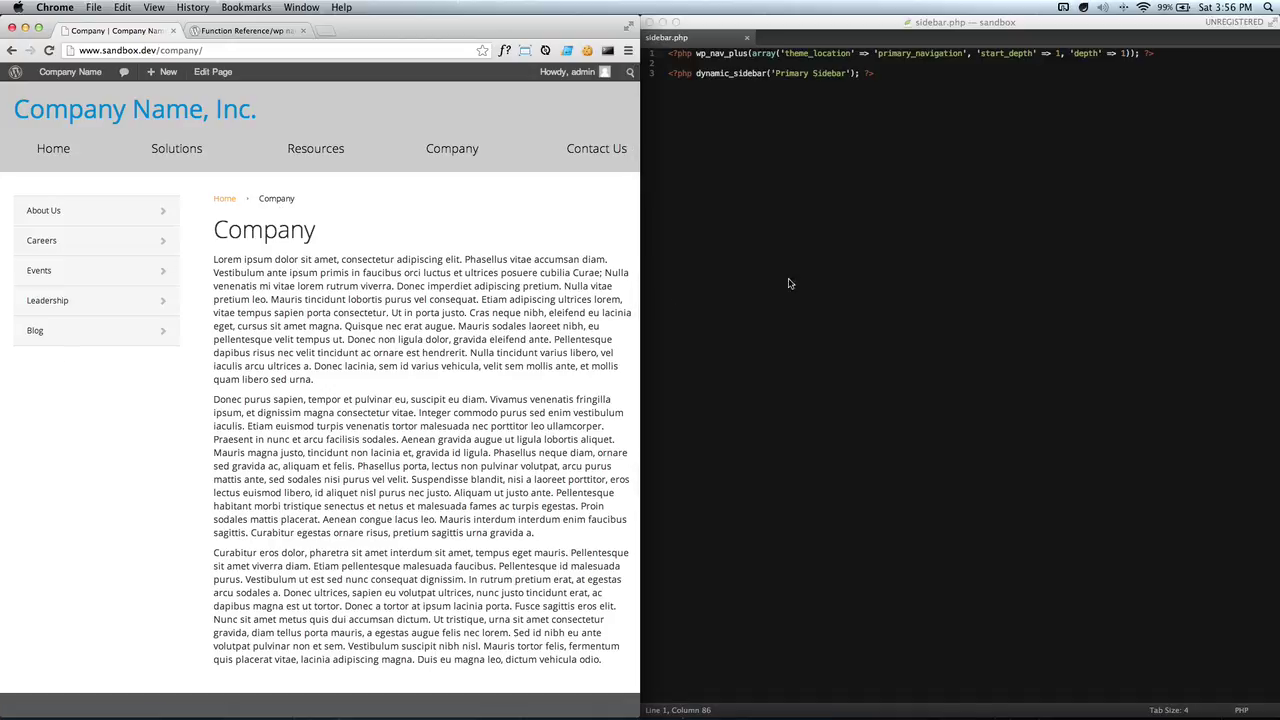
Duplicate the wp_nav_plus line in sidebar.php onto line 3, above the dynamic_sidebar call
click(901, 265)
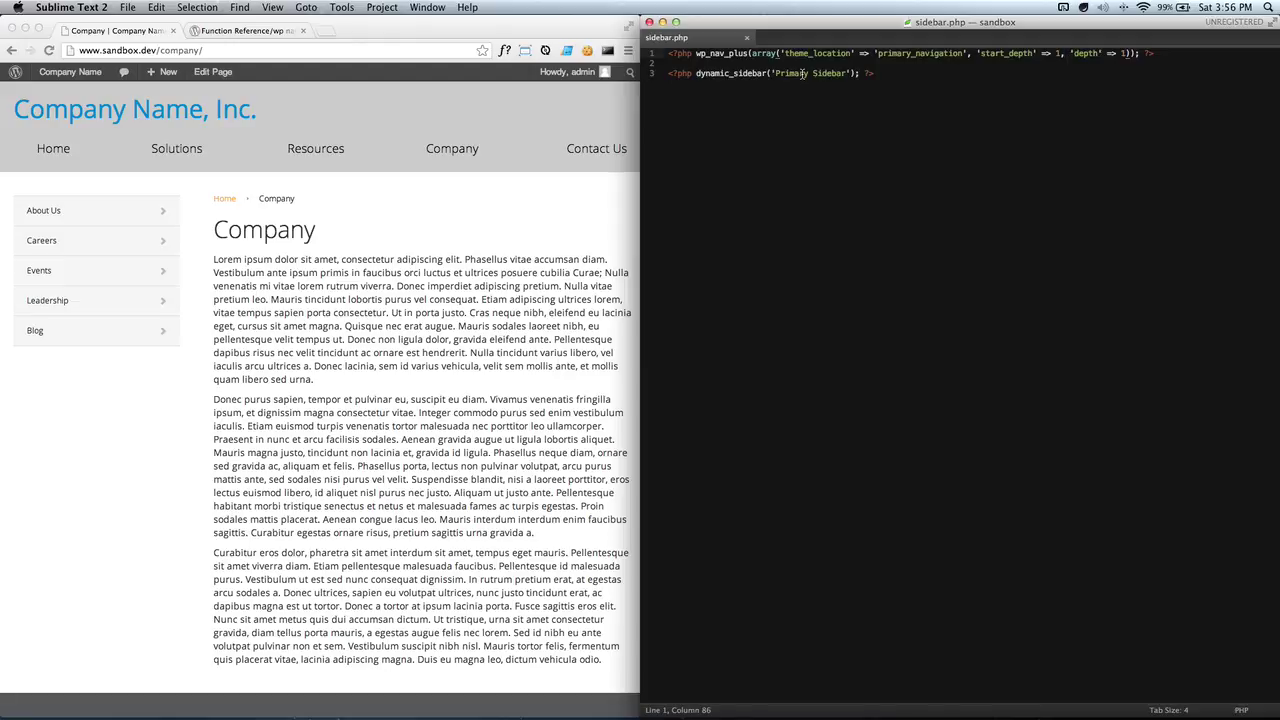
click(652, 53)
key(super+c)
click(704, 64)
key(Return)
key(Up)
key(Return)
key(super+v)
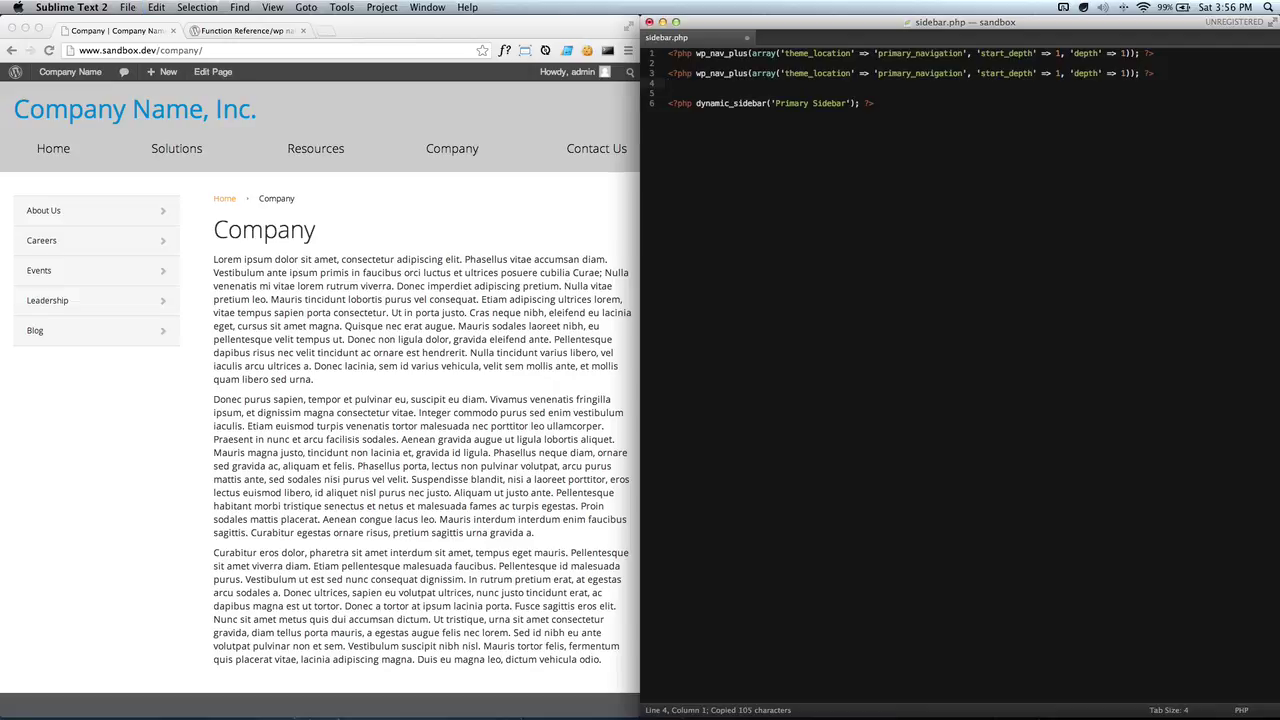
key(BackSpace)
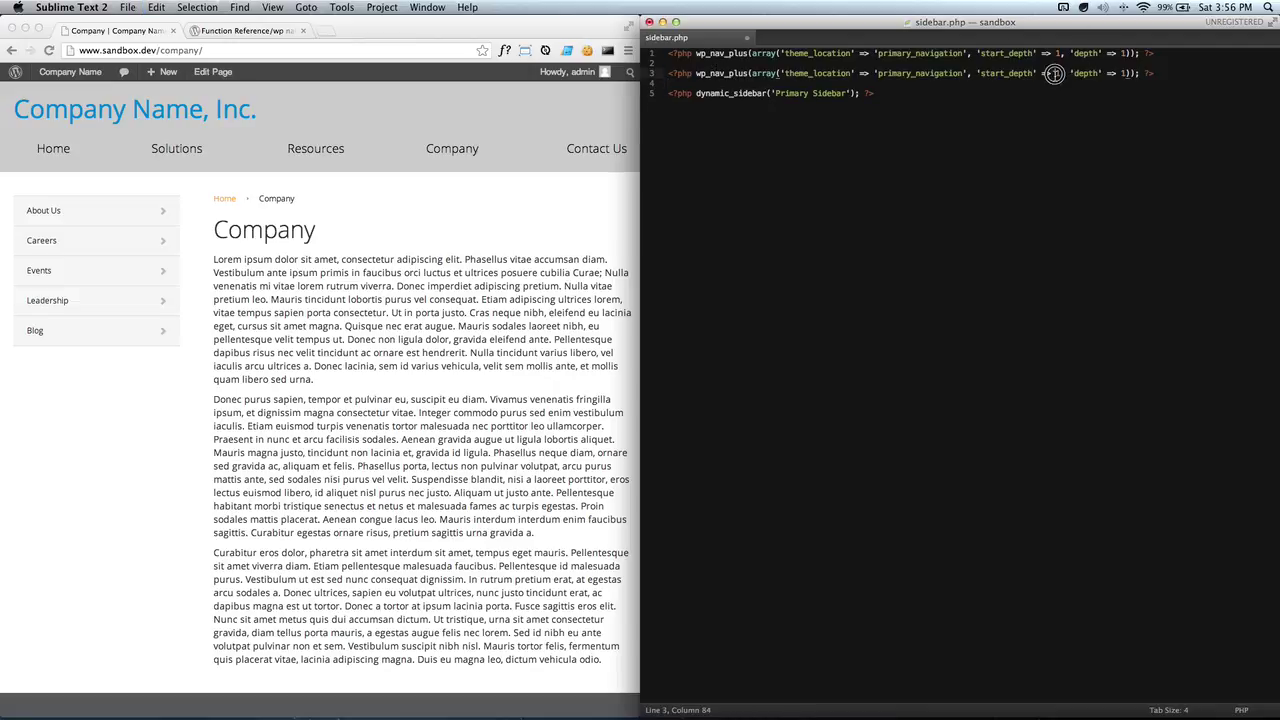
Set start_depth to 2 in the duplicated wp_nav_plus call
key(Left)
key(Left)
key(Left)
key(Left)
key(Left)
key(Left)
key(Left)
key(Left)
key(Left)
key(Left)
key(Left)
key(Left)
key(Left)
key(Left)
key(Left)
key(Left)
key(Left)
key(Left)
key(Left)
key(Left)
key(BackSpace)
text(2)
Insert the heading <h3>Third Level</h3> on the line above the second wp_nav_plus call
click(674, 63)
text(<h3>Third )
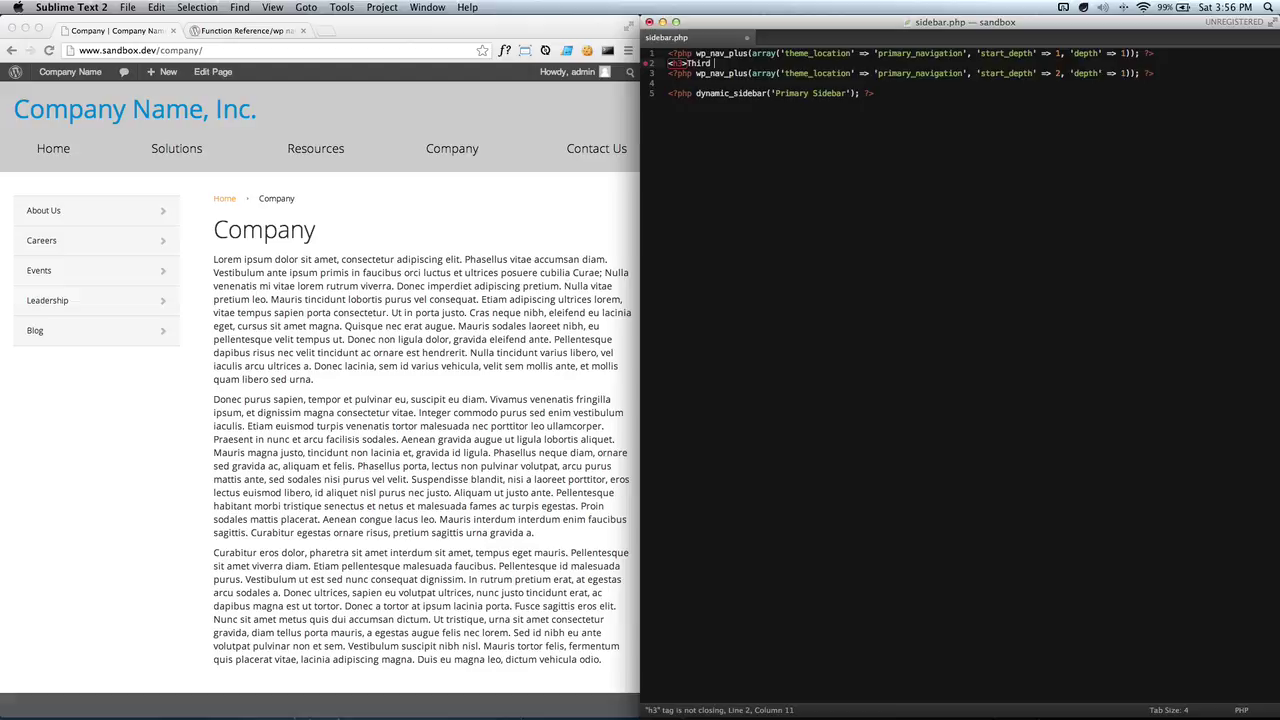
text(Level</h3>)
Copy the h3 heading above the first wp_nav_plus call, change its text to "Second Level", and save sidebar.php
key(super+shift+Left)
key(super+c)
key(Up)
key(Return)
key(Up)
key(super+v)
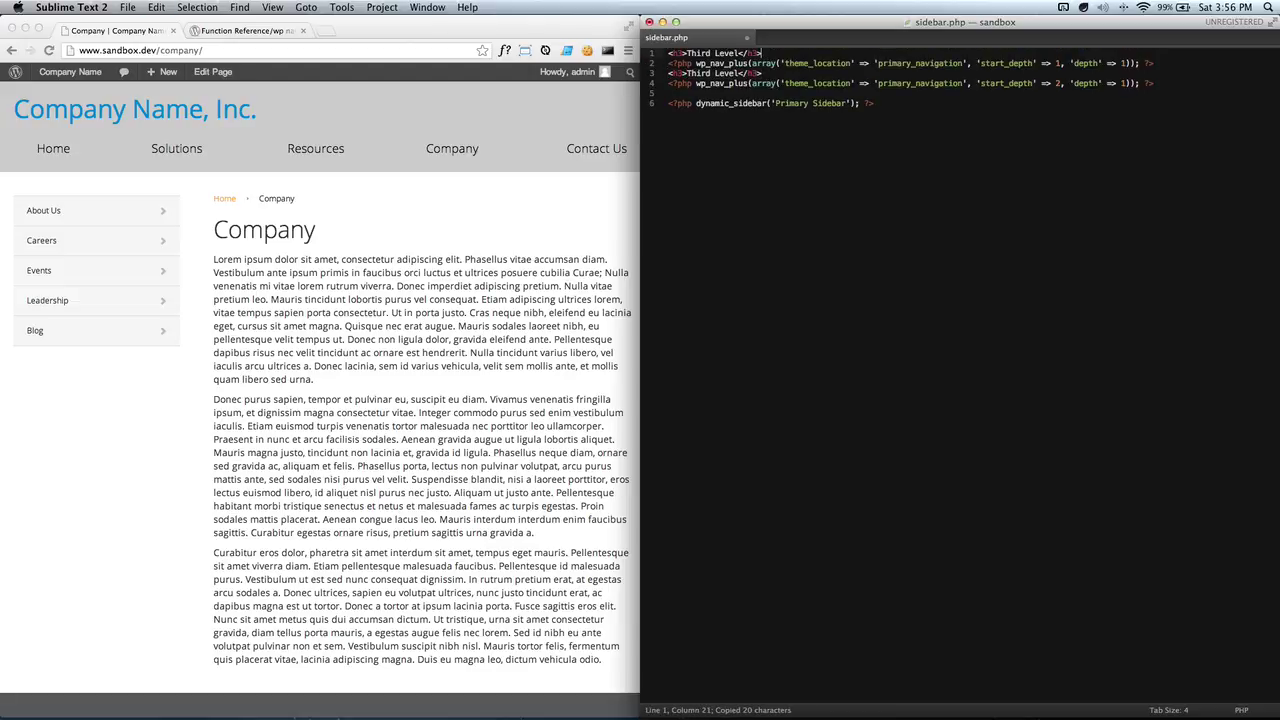
double_click(698, 53)
text(Second)
key(super+s)
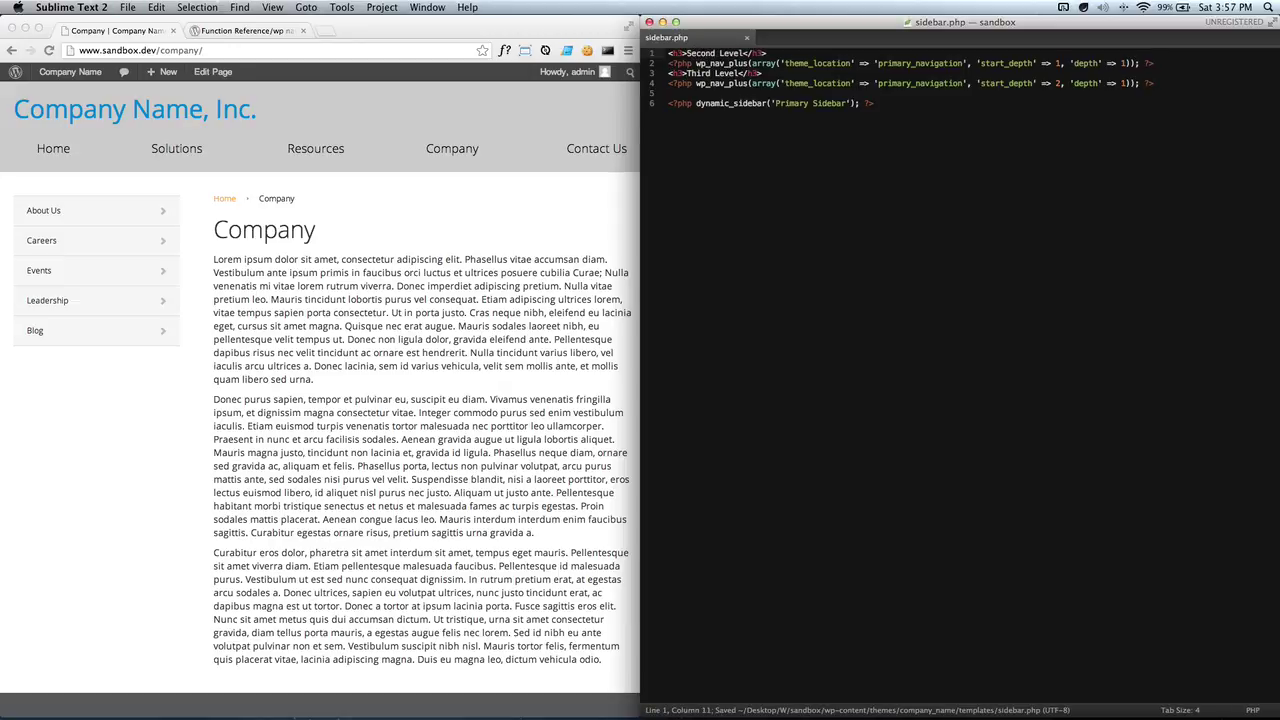
Switch to Chrome and open the Careers page from the sidebar menu to check the Second Level and Third Level menus
click(470, 272)
click(52, 246)
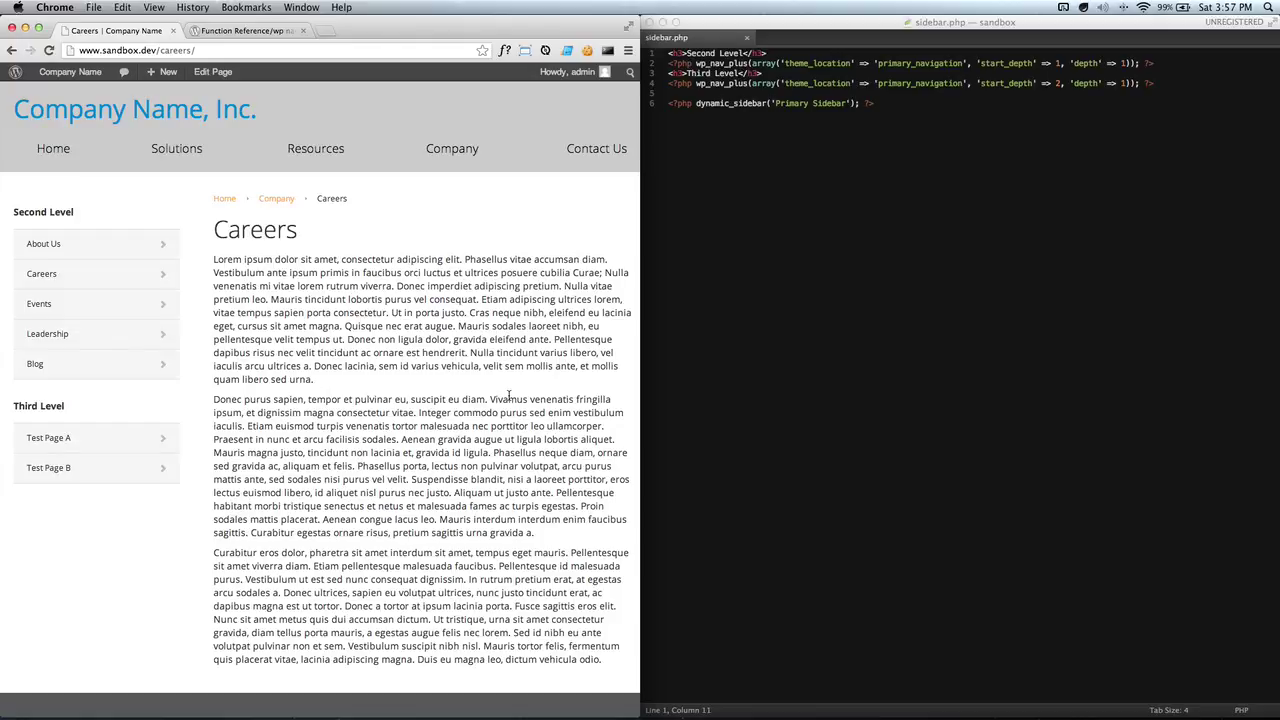
Review the default wp_nav_menu arguments in the WordPress Codex function reference, including container_class, menu_class and walker
click(262, 31)
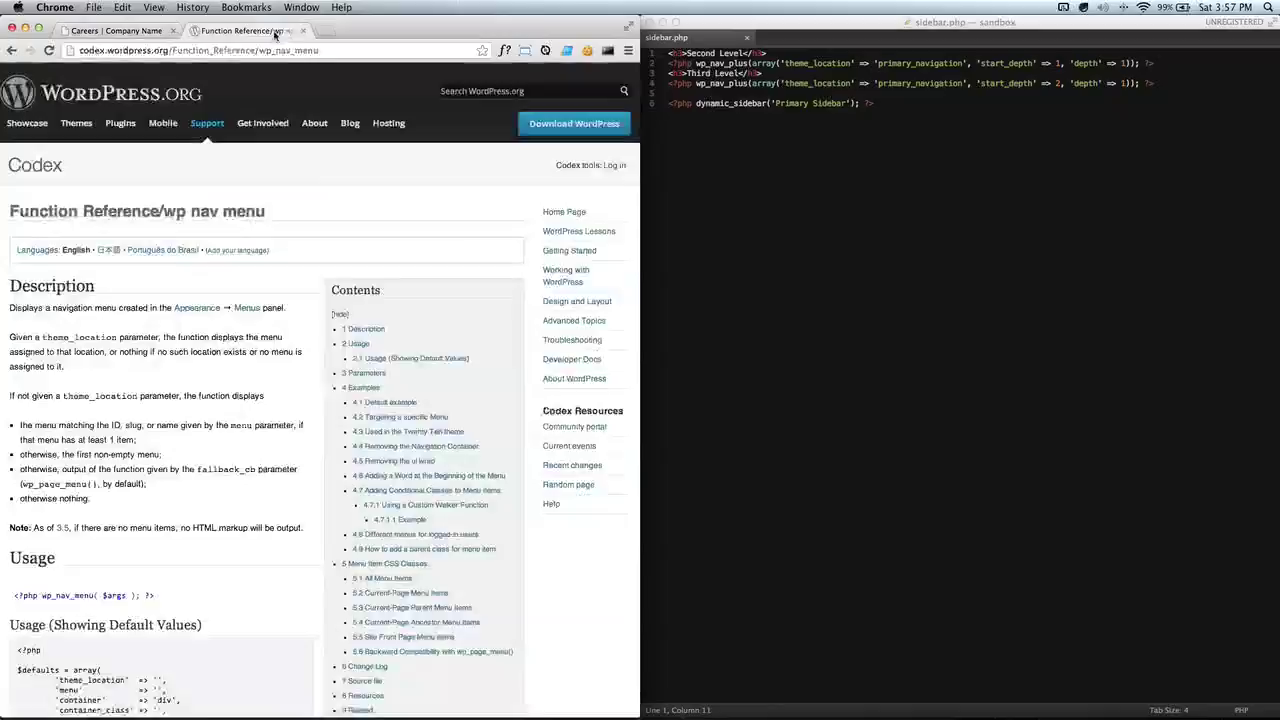
scroll(324, 182, down, 2)
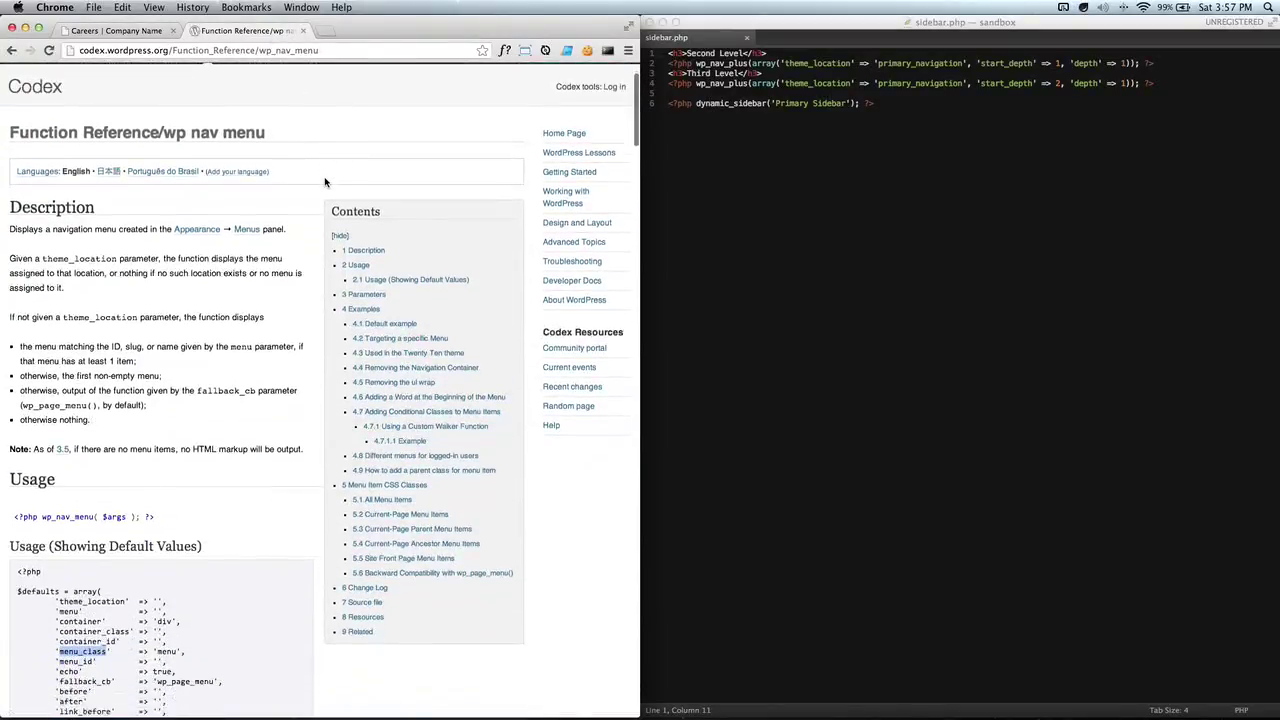
scroll(324, 182, down, 5)
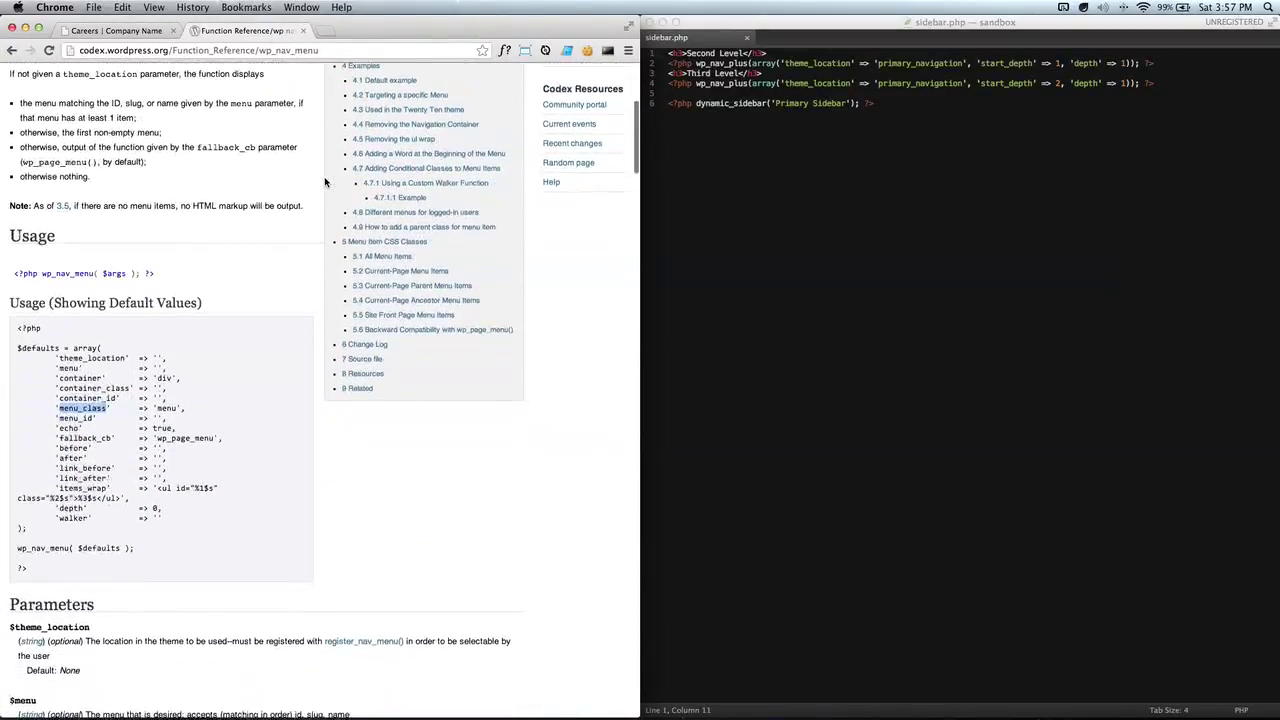
click(28, 410)
double_click(64, 390)
double_click(81, 410)
double_click(72, 518)
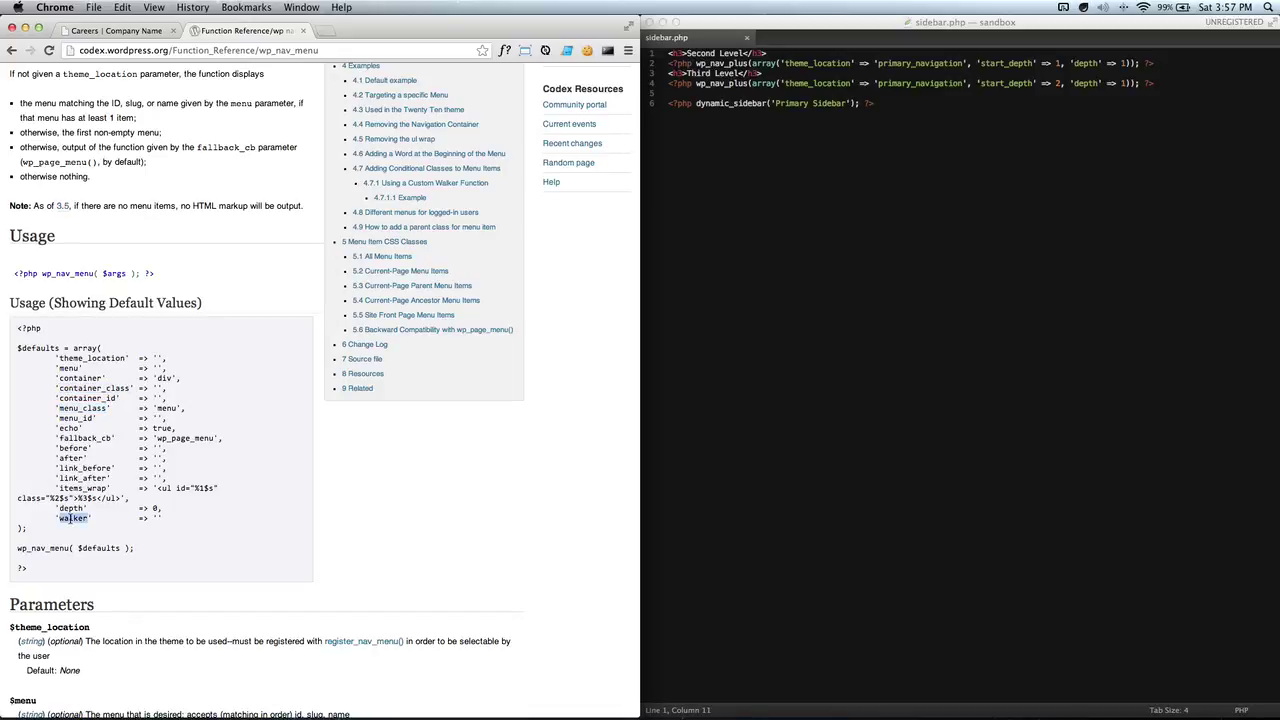
click(82, 409)
Return to sidebar.php in Sublime Text and place the cursor after the depth value in the first wp_nav_plus call
click(1045, 190)
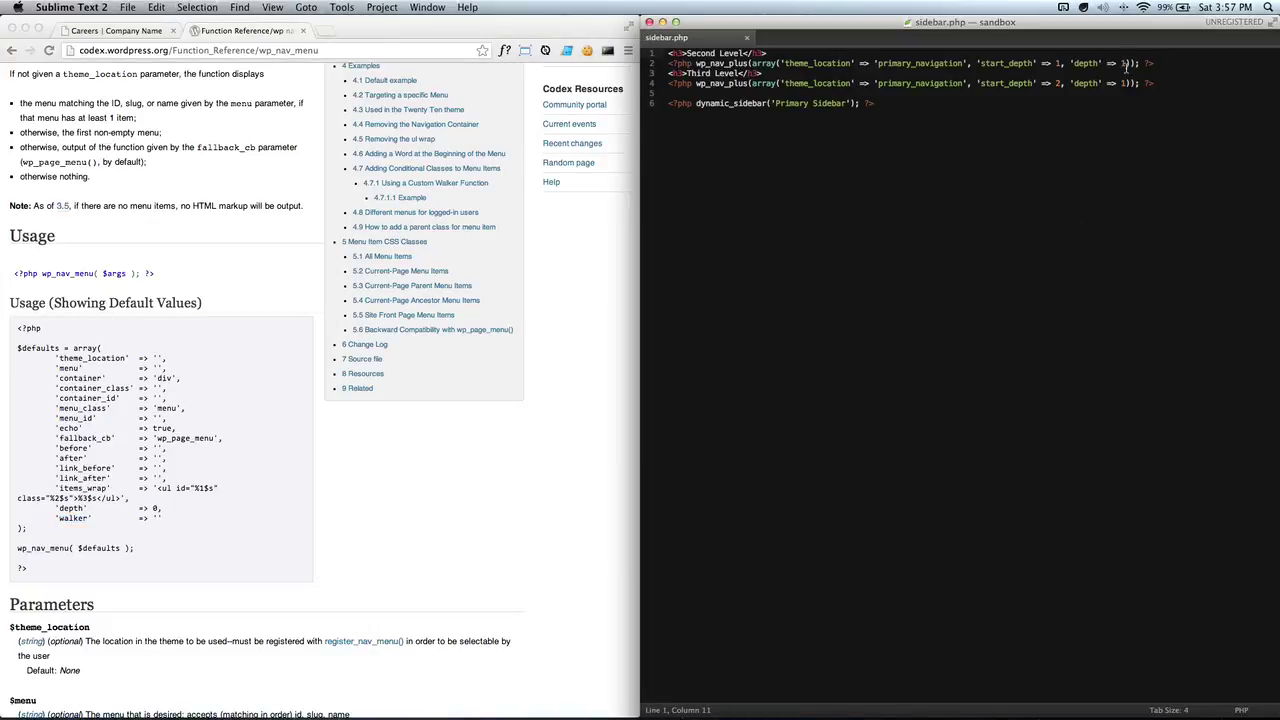
click(1126, 65)
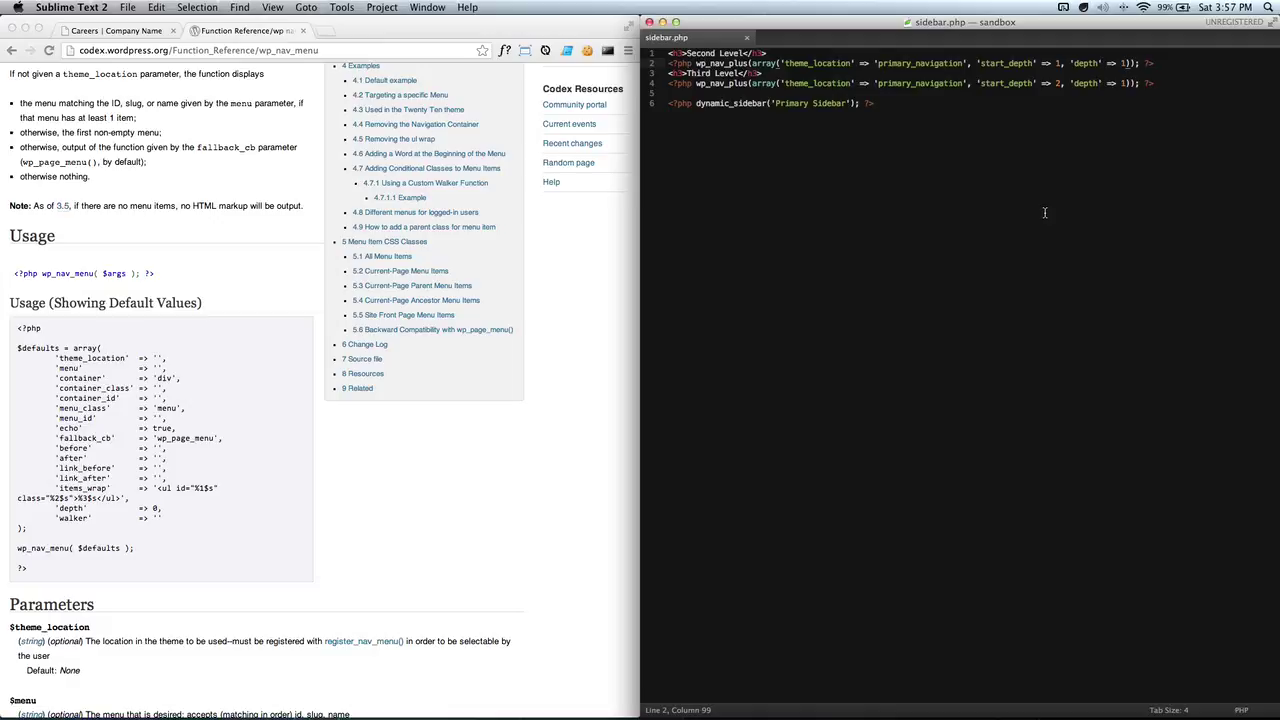